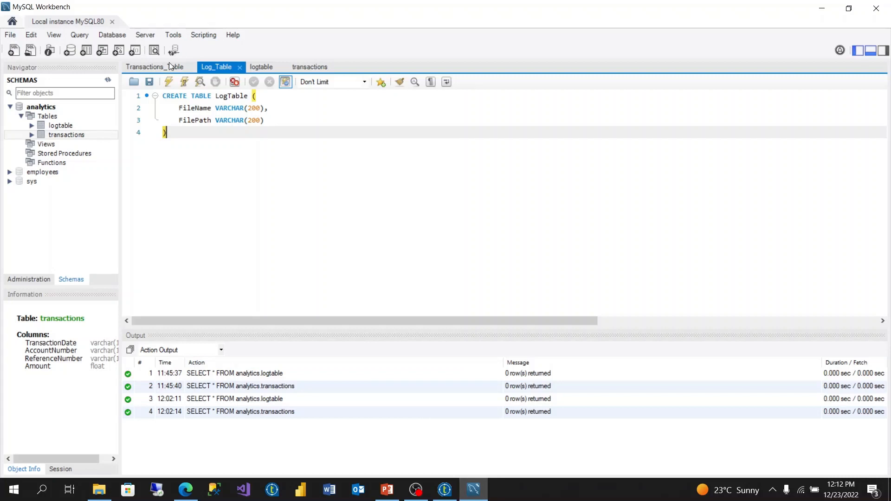
# Step: Review the open table scripts and rerun the SELECT queries on analytics.logtable and analytics.transactions
pyautogui.click(170, 65)
pyautogui.click(228, 66)
pyautogui.click(255, 63)
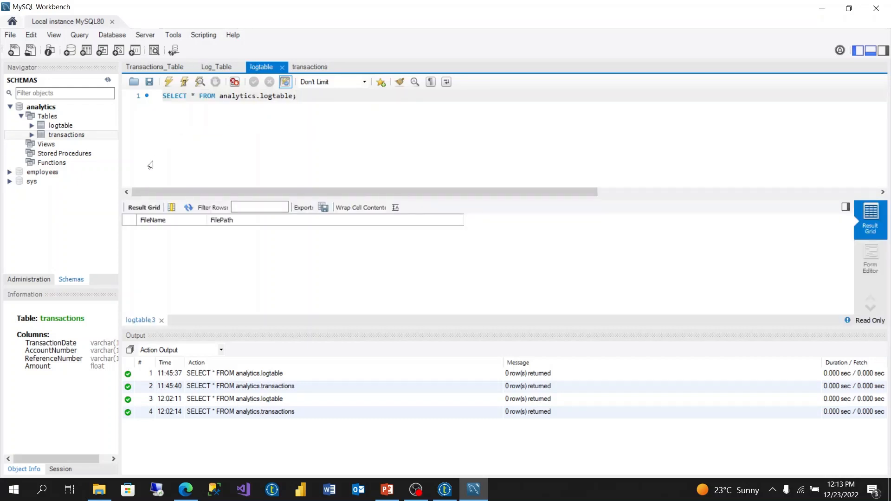
pyautogui.click(167, 86)
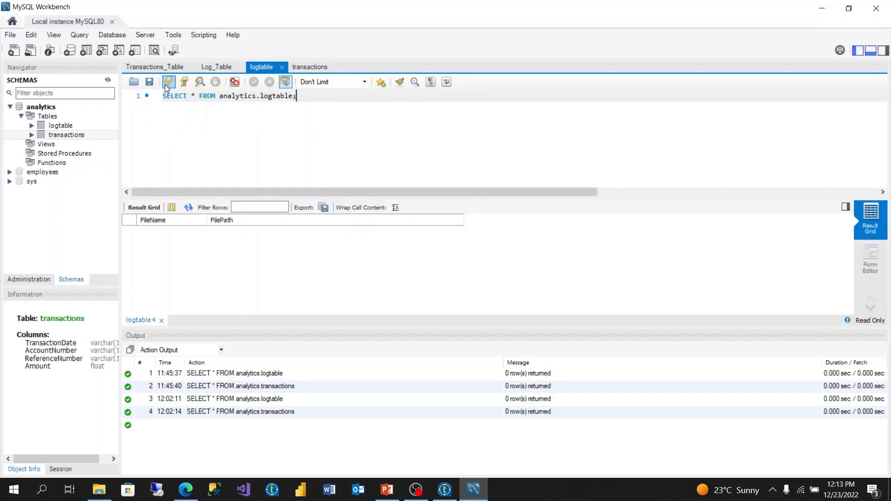
pyautogui.click(298, 70)
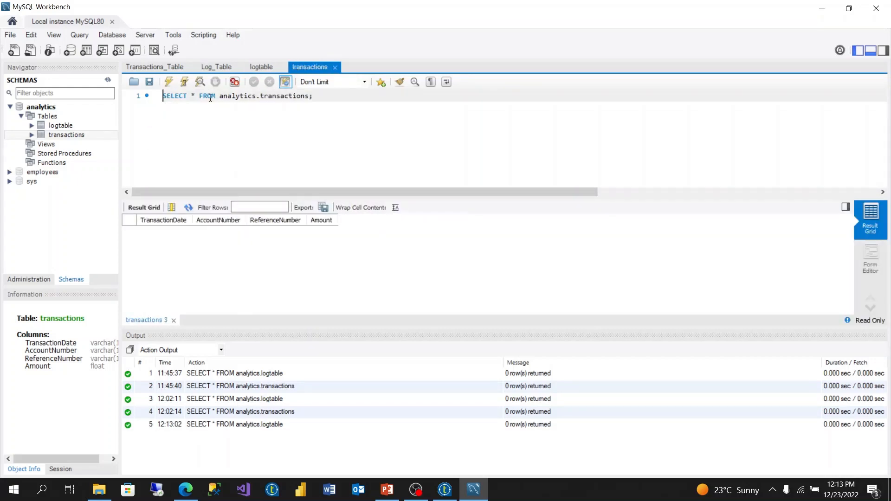
pyautogui.click(169, 86)
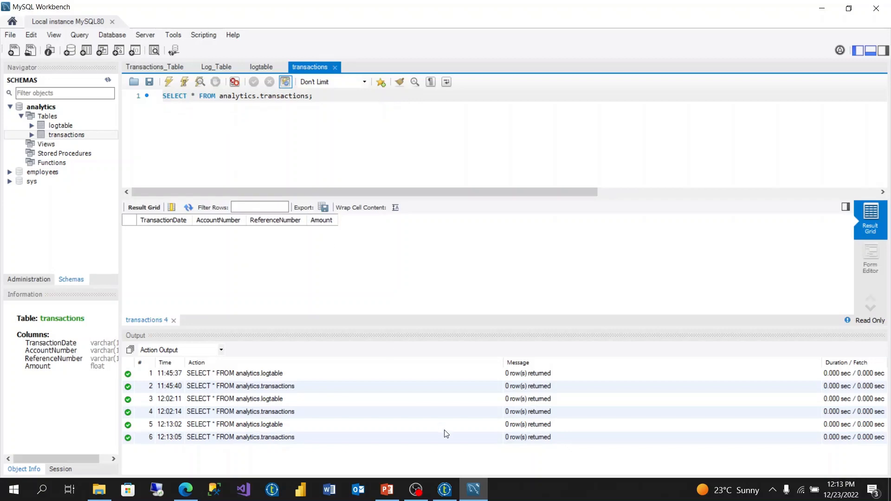
# Step: Switch to Talend Open Studio and add a tDBConnection(MySQL) component from the MySQL_Analytics connection near the upper-left of the LoadTransactions job
pyautogui.click(444, 489)
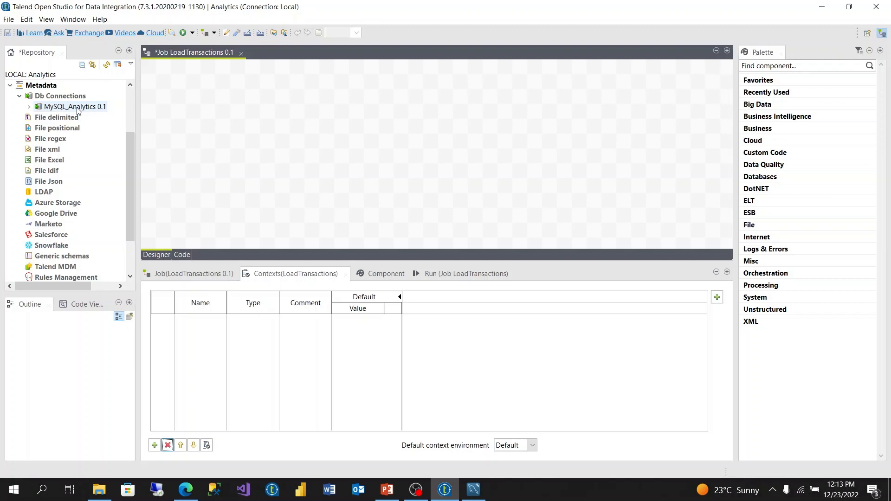
pyautogui.moveTo(77, 111); pyautogui.dragTo(251, 115)
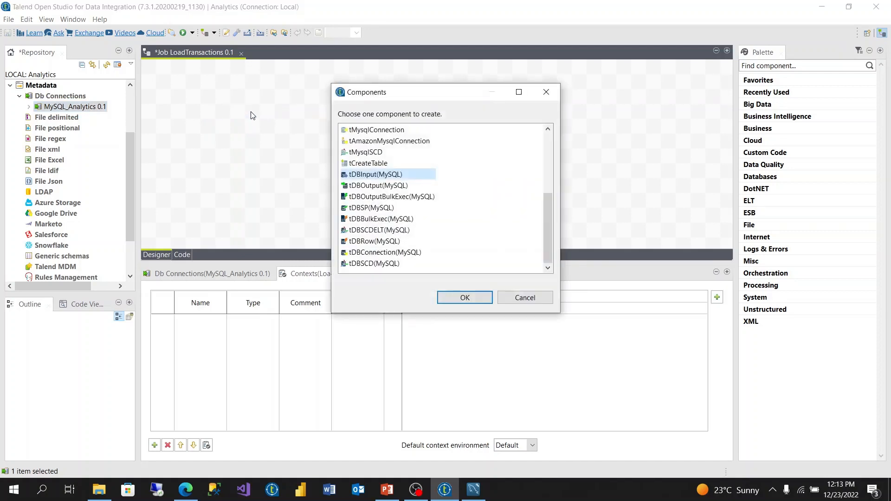
pyautogui.click(395, 254)
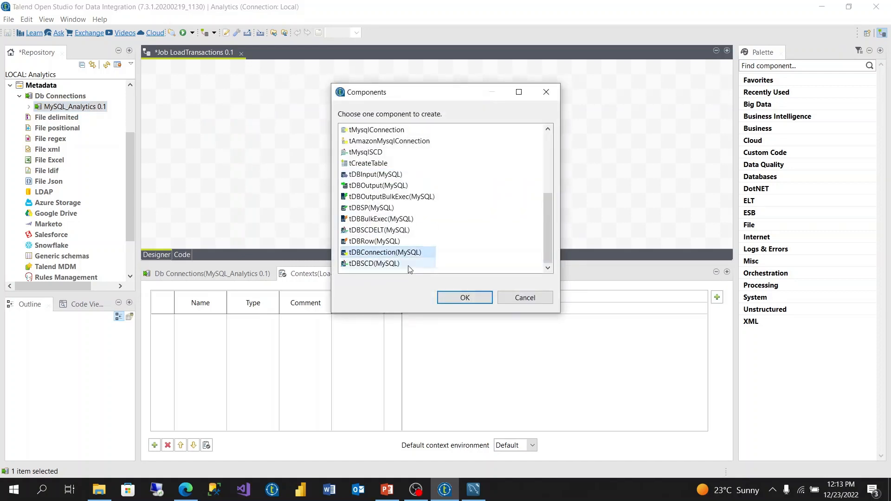
pyautogui.click(462, 297)
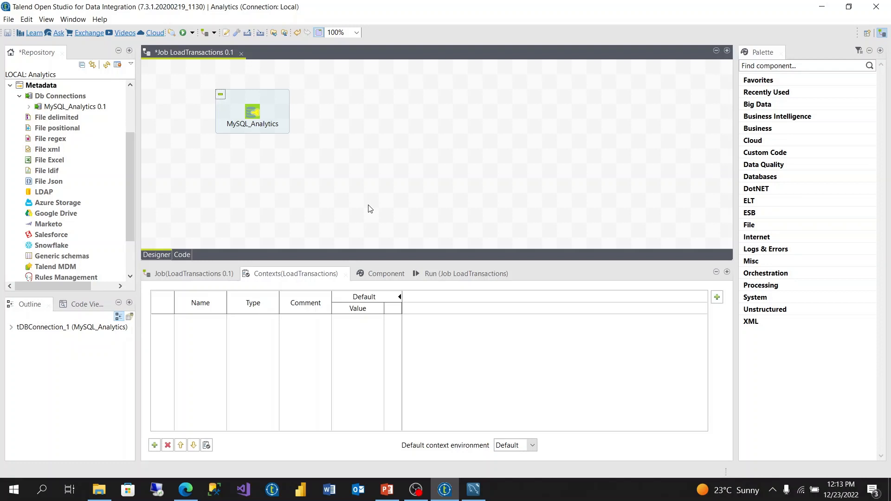
pyautogui.moveTo(259, 111); pyautogui.dragTo(233, 112)
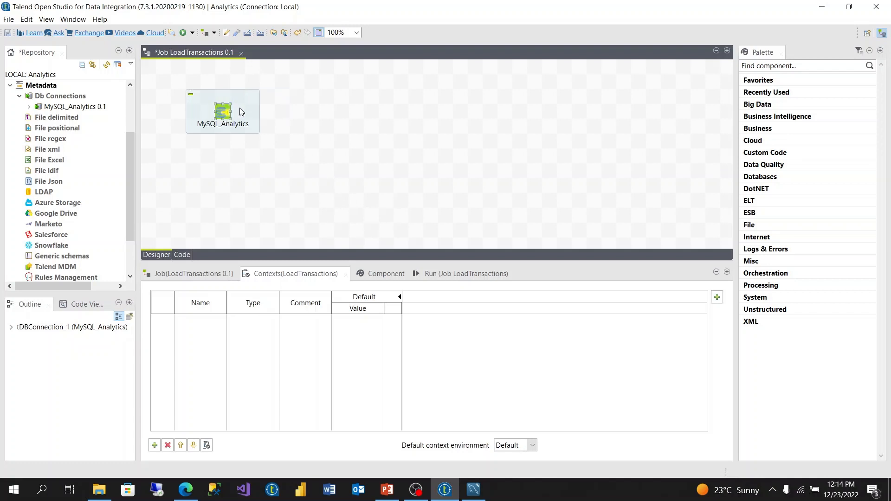
pyautogui.click(242, 112)
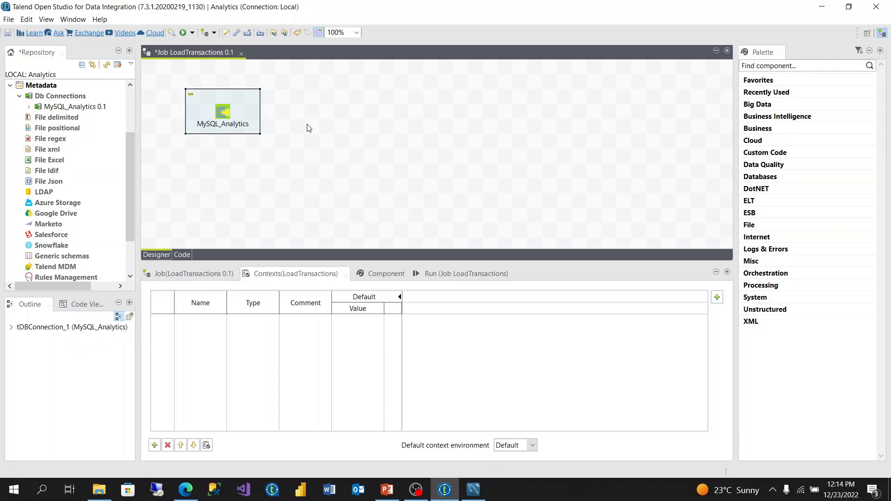
pyautogui.click(309, 128)
# Step: Switch to File Explorer and copy the full path of InputFolder inside ETLs Practice
pyautogui.moveTo(90, 499)
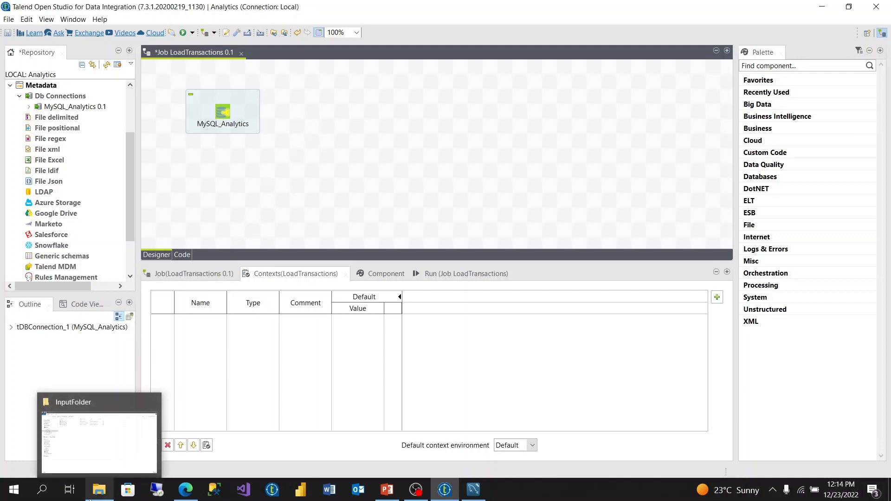
pyautogui.click(88, 434)
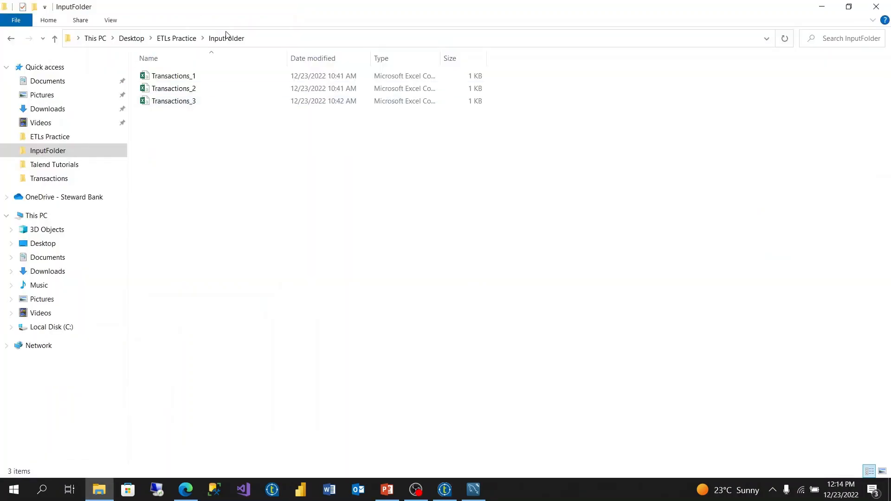
pyautogui.click(251, 40)
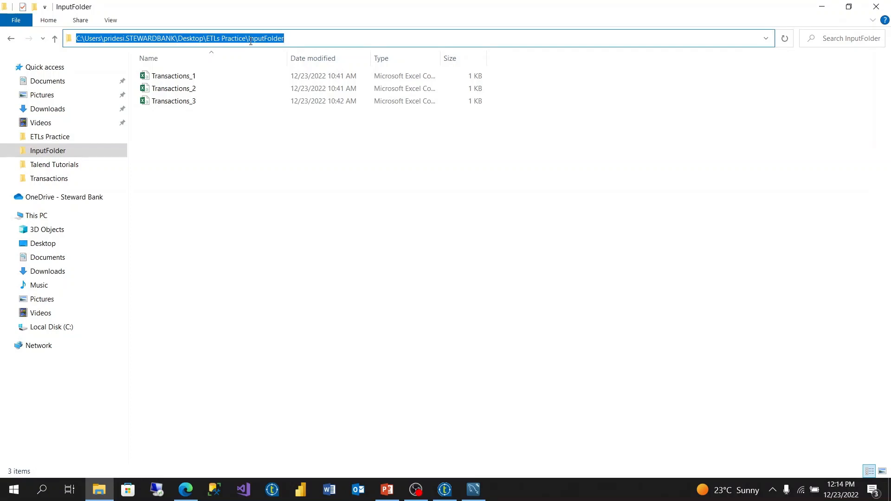
pyautogui.click(319, 254)
# Step: Return to Talend Open Studio and add a tFileList component, aligned to the right of the MySQL_Analytics component
pyautogui.click(449, 493)
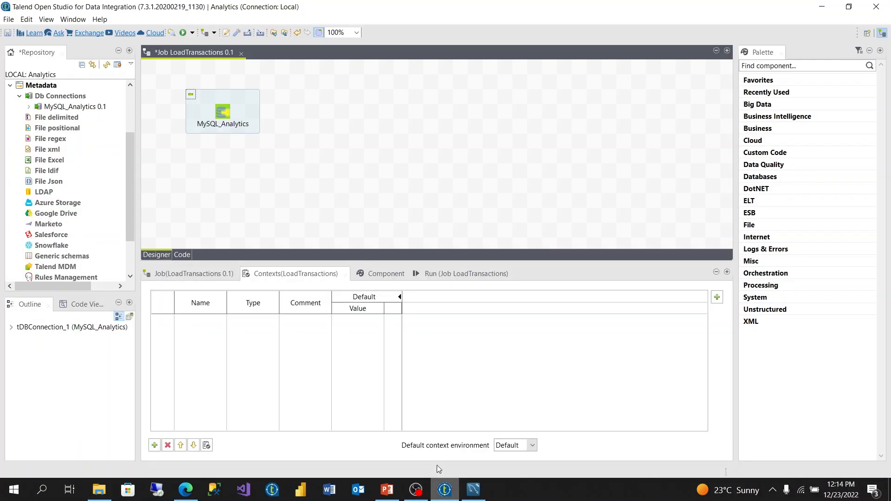
pyautogui.click(301, 129)
pyautogui.write('tfi')
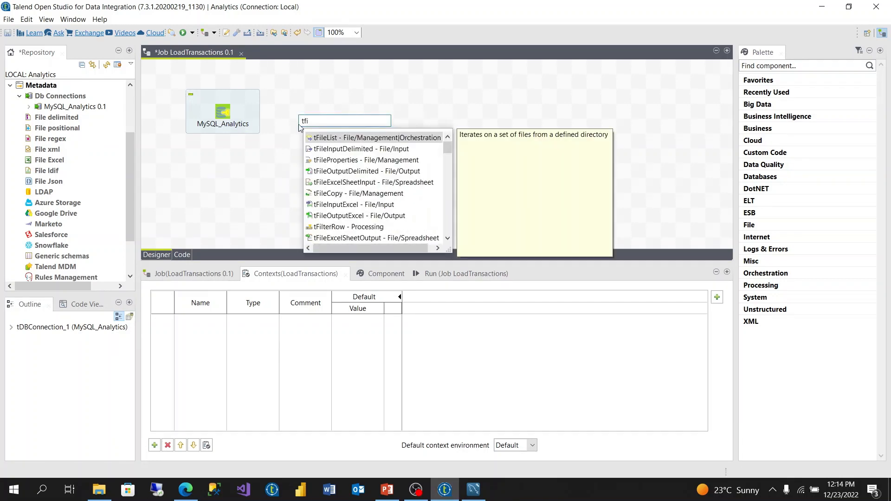
pyautogui.click(376, 139)
pyautogui.doubleClick(376, 138)
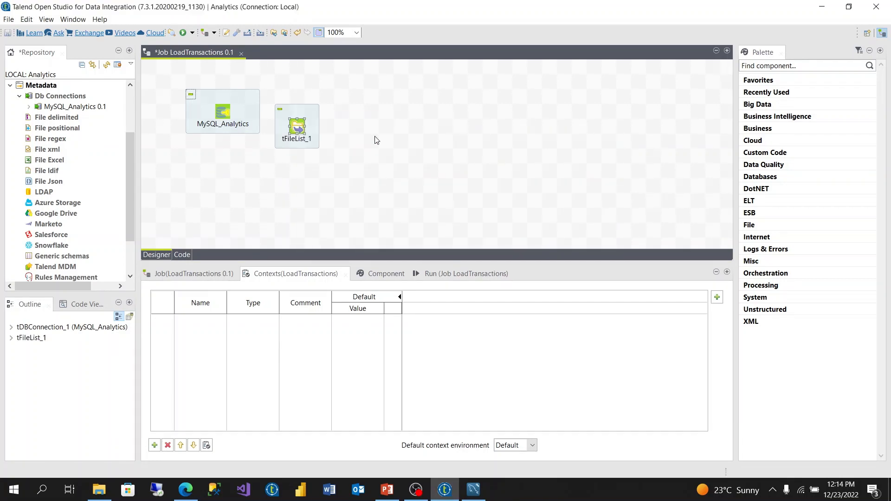
pyautogui.click(314, 113)
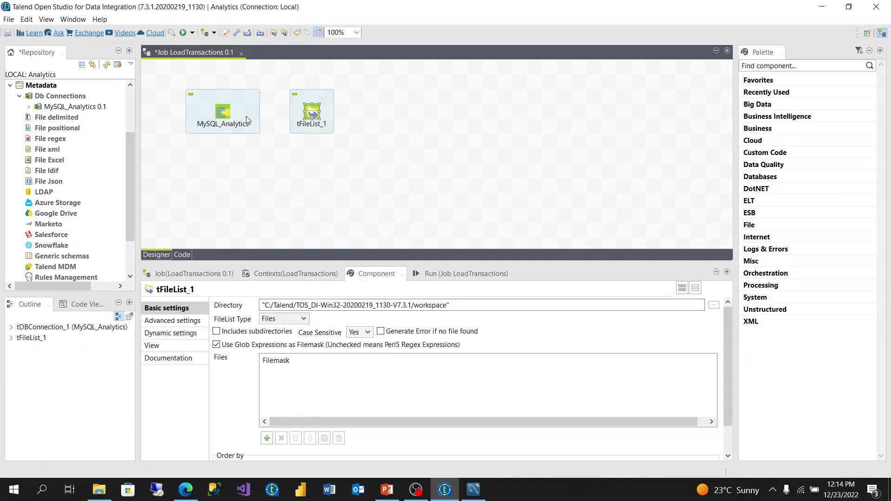
# Step: Link the MySQL_Analytics component to tFileList_1 with an On Component Ok trigger
pyautogui.click(220, 115)
pyautogui.rightClick(221, 113)
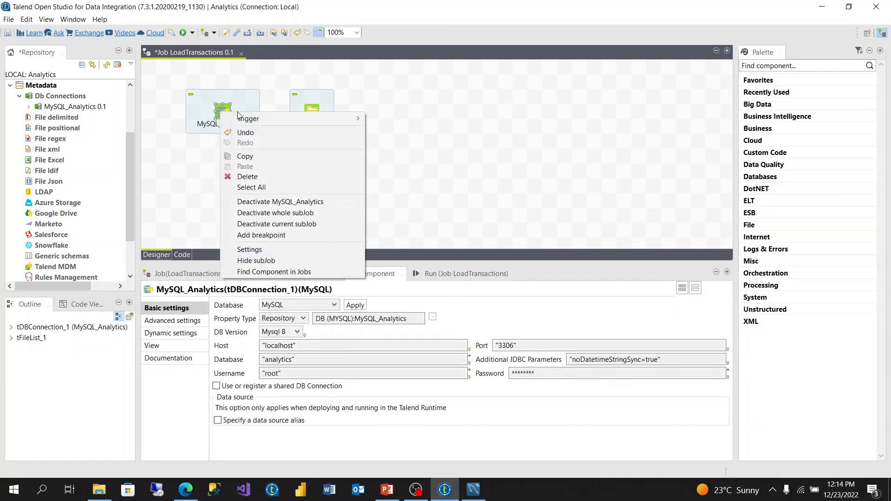
pyautogui.moveTo(353, 118)
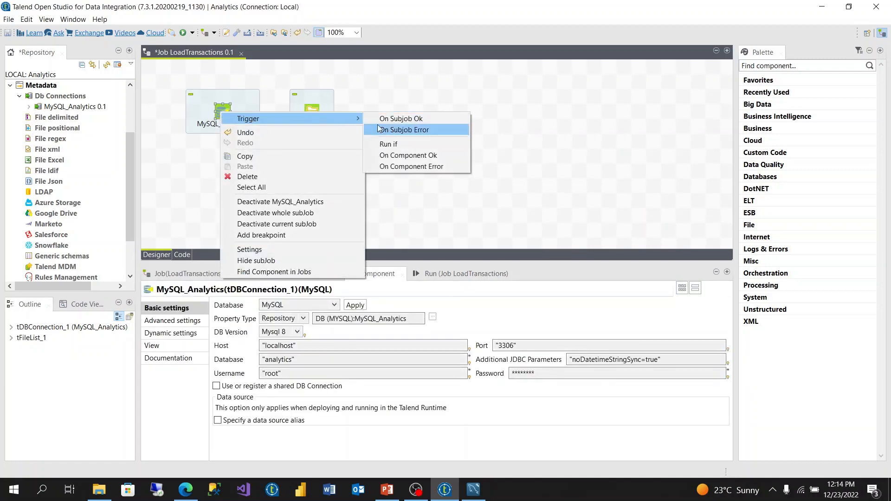
pyautogui.click(408, 155)
pyautogui.click(314, 115)
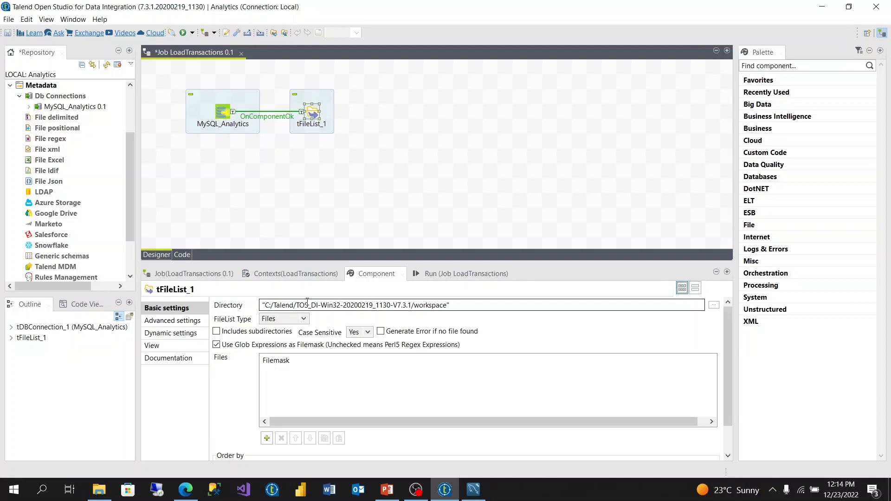
# Step: Add a String context variable named InputFolder to the LoadTransactions job
pyautogui.click(295, 274)
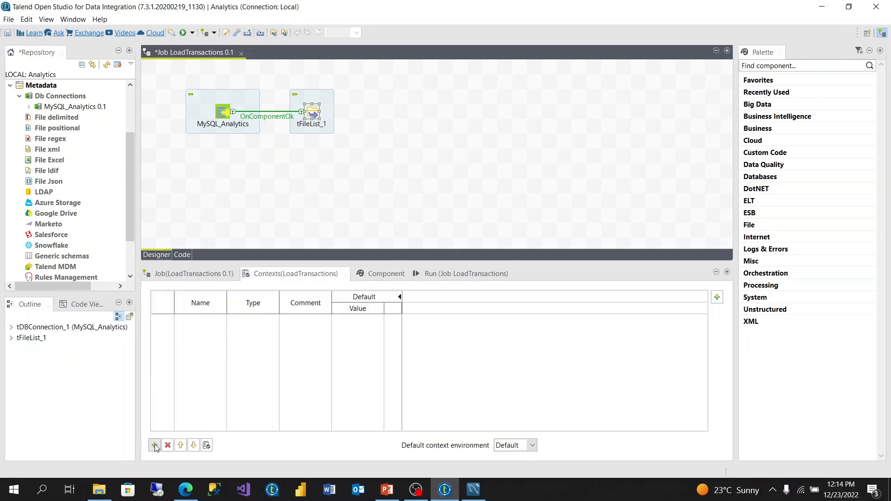
pyautogui.click(154, 445)
pyautogui.click(194, 319)
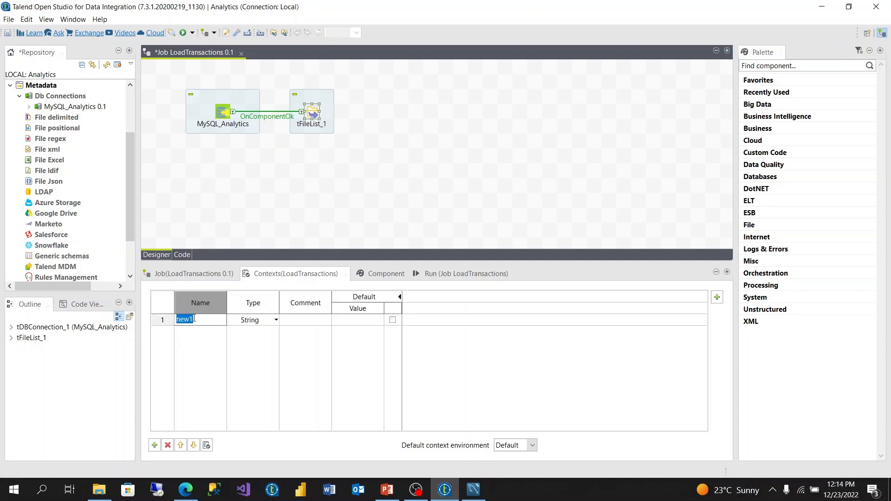
pyautogui.write('InputFolder')
# Step: Set the default value of the InputFolder context variable to the copied folder path, enclosed in double quotes
pyautogui.click(350, 317)
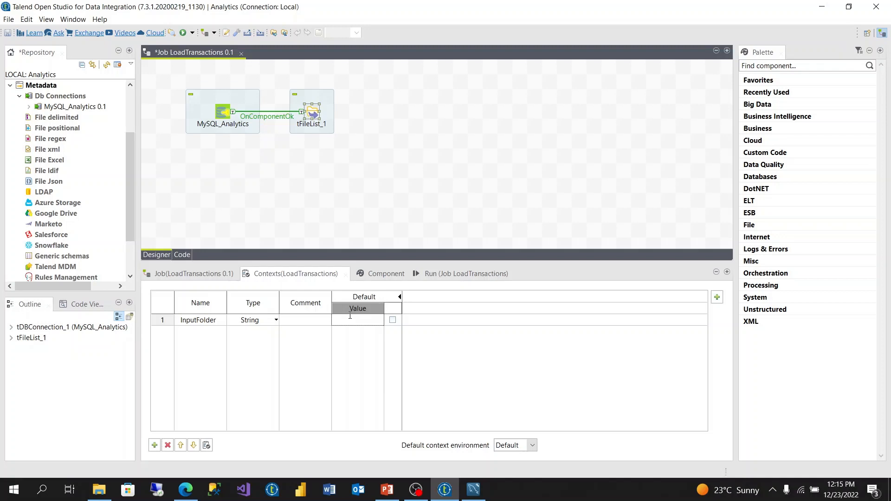
pyautogui.hotkey('ctrl', 'v')
pyautogui.write('"')
pyautogui.press('Left')
pyautogui.press('Left')
pyautogui.press('Left')
pyautogui.press('Left')
pyautogui.press('Left')
pyautogui.press('Left')
pyautogui.press('Left')
pyautogui.press('Left')
pyautogui.press('Left')
pyautogui.press('Left')
pyautogui.press('Left')
pyautogui.press('Left')
pyautogui.press('Left')
pyautogui.press('Left')
pyautogui.press('Left')
pyautogui.press('Left')
pyautogui.press('Left')
pyautogui.press('Left')
pyautogui.press('Left')
pyautogui.press('Left')
pyautogui.write('"')
# Step: Replace the directory of tFileList_1 with the context variable context.InputFolder
pyautogui.click(311, 116)
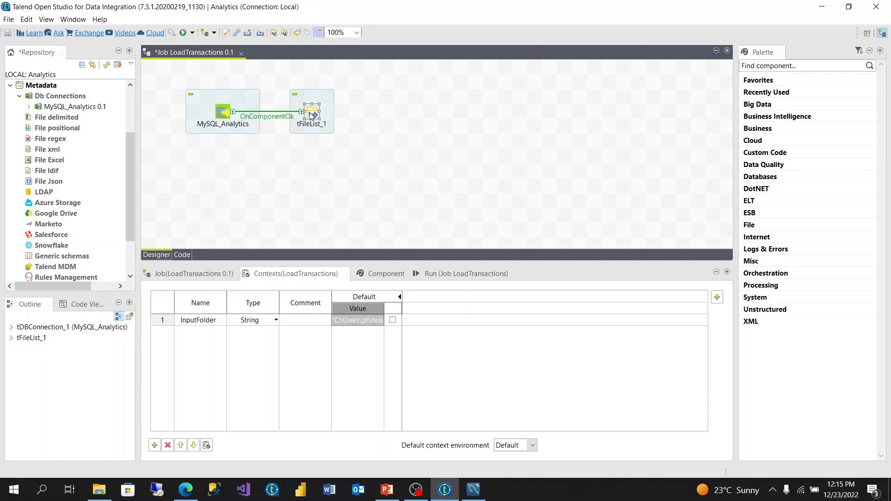
pyautogui.click(389, 273)
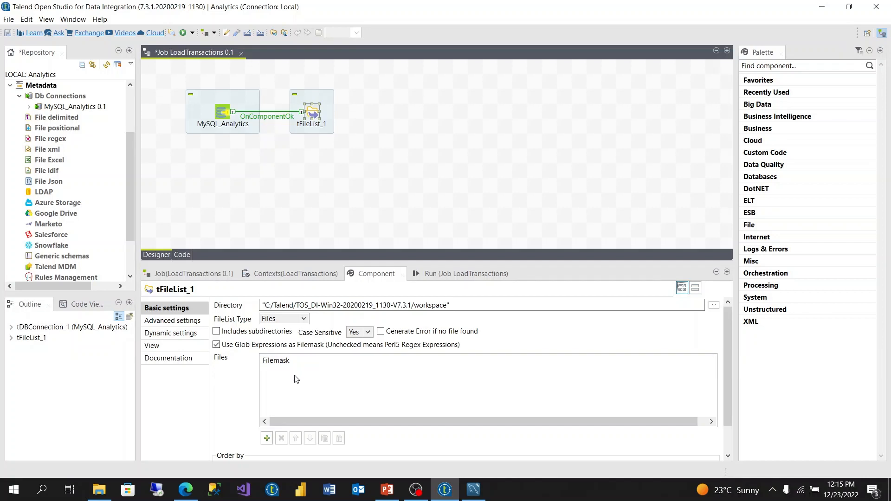
pyautogui.moveTo(453, 305); pyautogui.dragTo(246, 315)
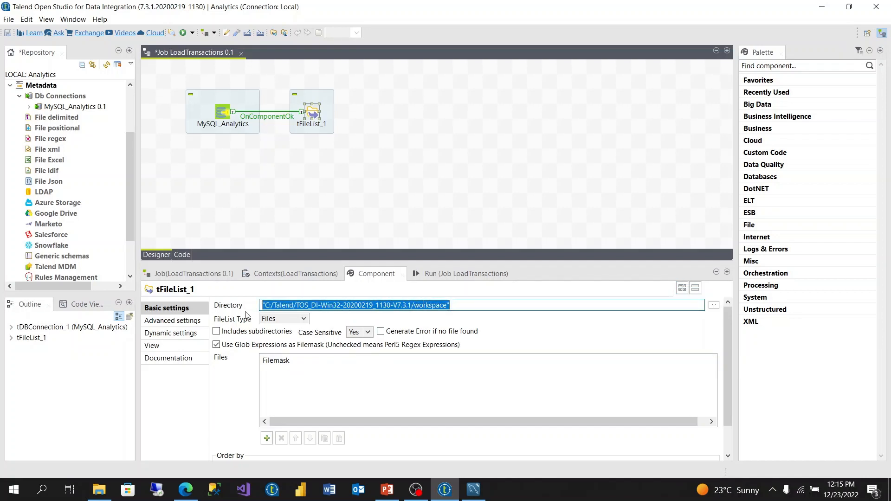
pyautogui.press('Delete')
pyautogui.write('cont')
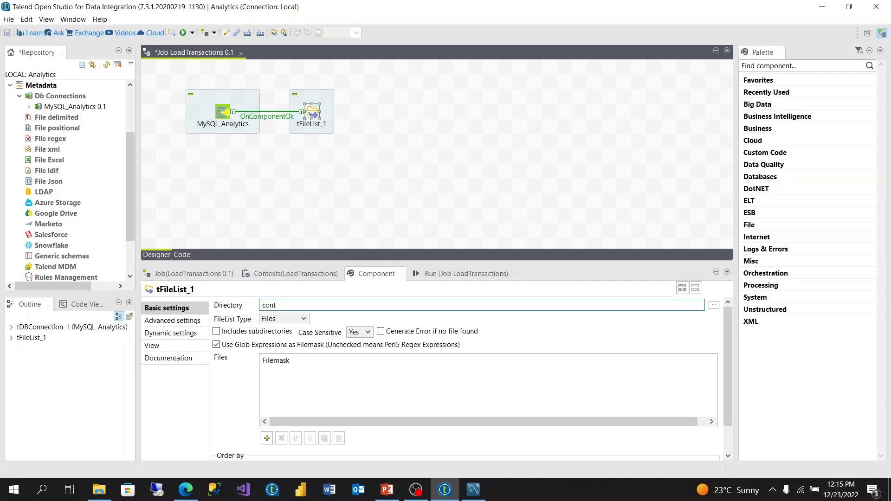
pyautogui.hotkey('ctrl', 'space')
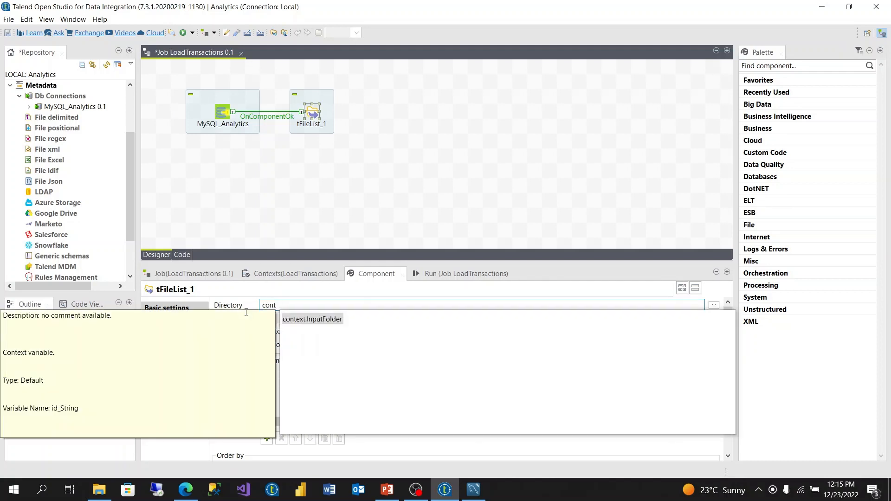
pyautogui.click(318, 319)
pyautogui.doubleClick(317, 319)
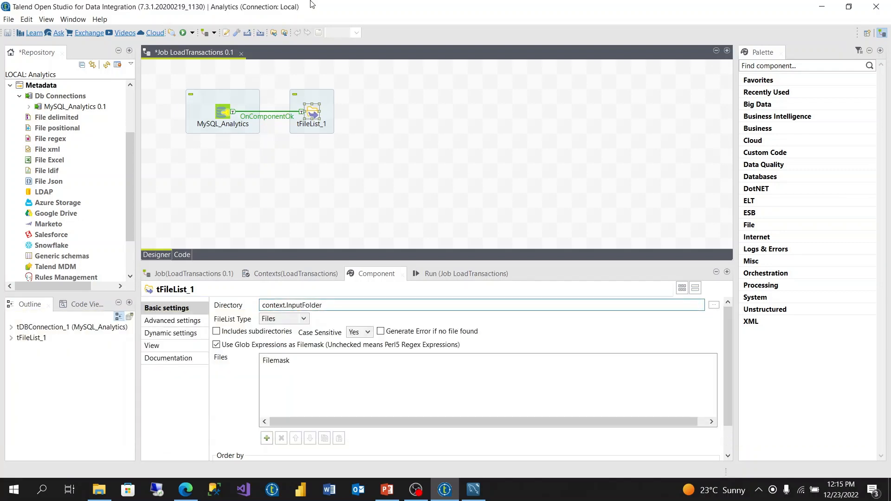
# Step: Add a tIterateToFlow component to the job and align it to the right of tFileList_1
pyautogui.click(358, 154)
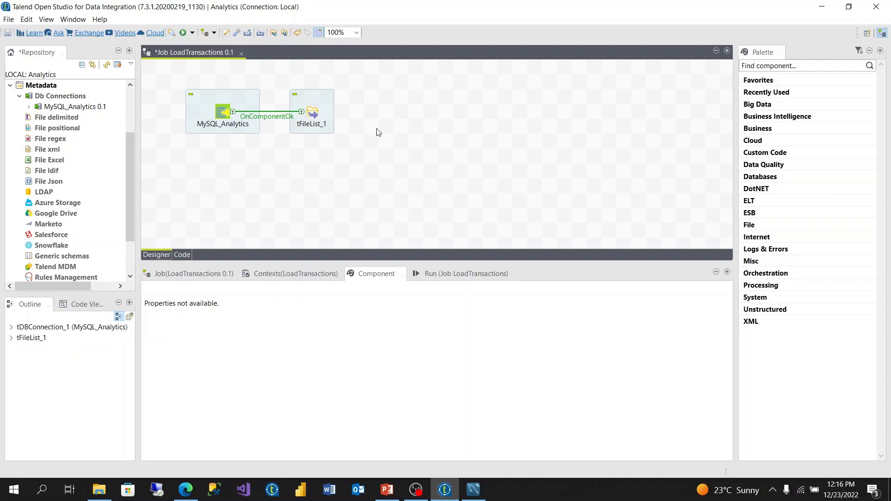
pyautogui.write('tfl')
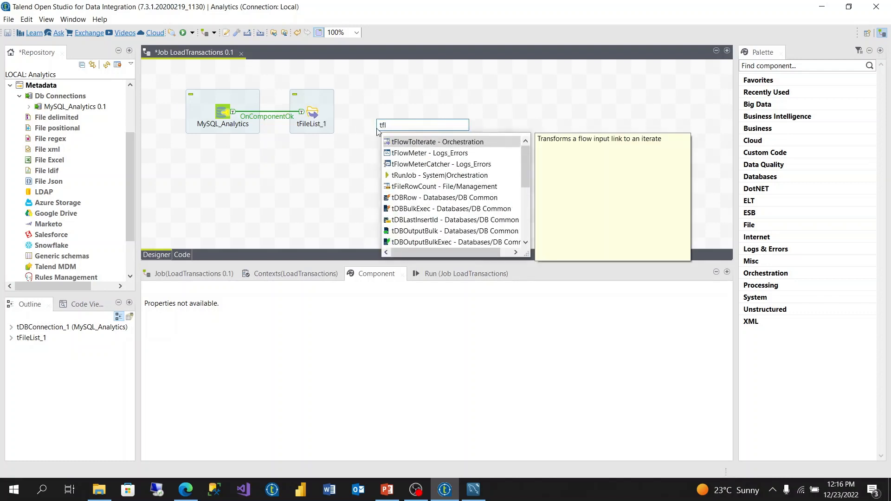
pyautogui.press('BackSpace')
pyautogui.press('BackSpace')
pyautogui.write('ite')
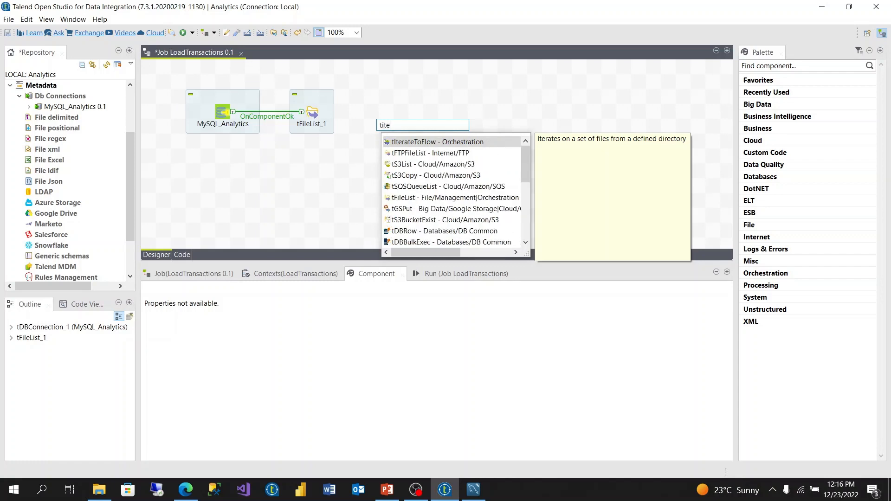
pyautogui.doubleClick(436, 140)
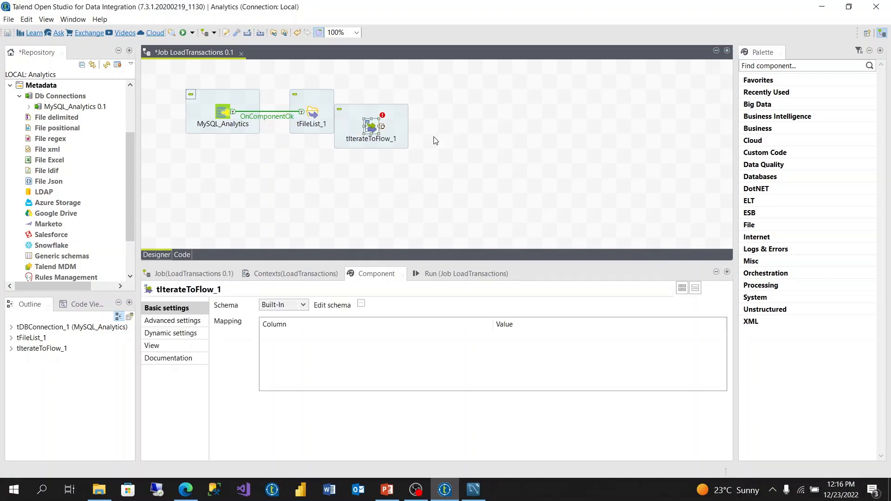
pyautogui.moveTo(367, 131); pyautogui.dragTo(412, 116)
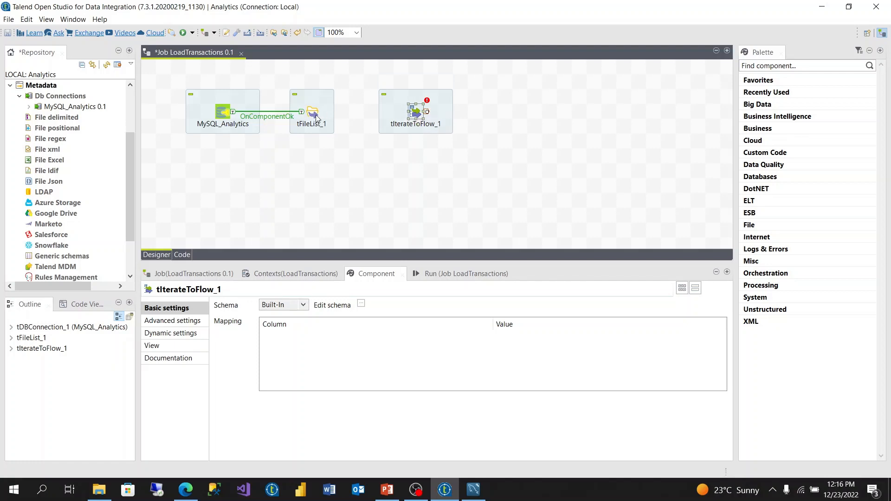
# Step: Connect tFileList_1 to tIterateToFlow_1 with an Iterate link
pyautogui.click(316, 116)
pyautogui.rightClick(316, 116)
pyautogui.click(485, 122)
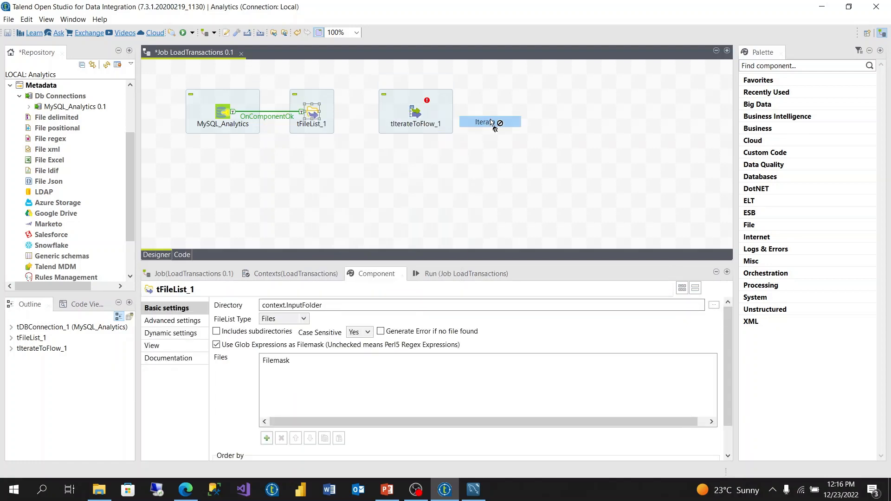
pyautogui.click(417, 113)
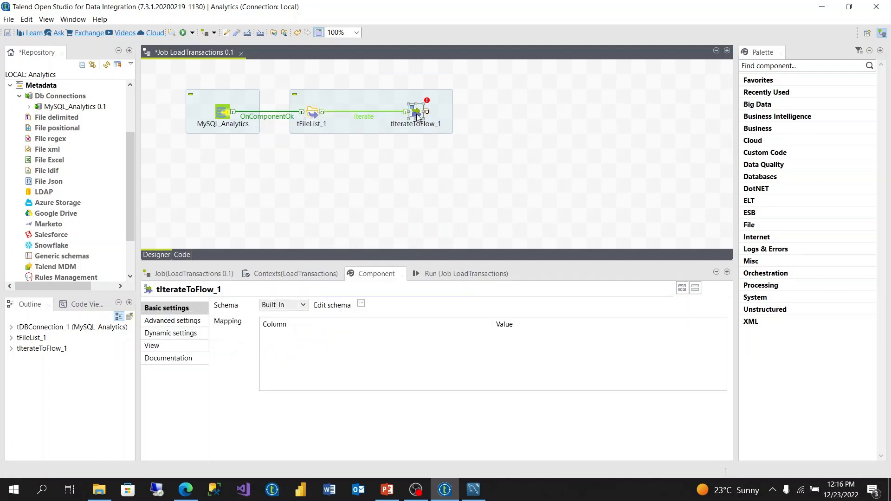
# Step: Define the schema of tIterateToFlow_1 with two String columns named filename and filepath
pyautogui.click(360, 304)
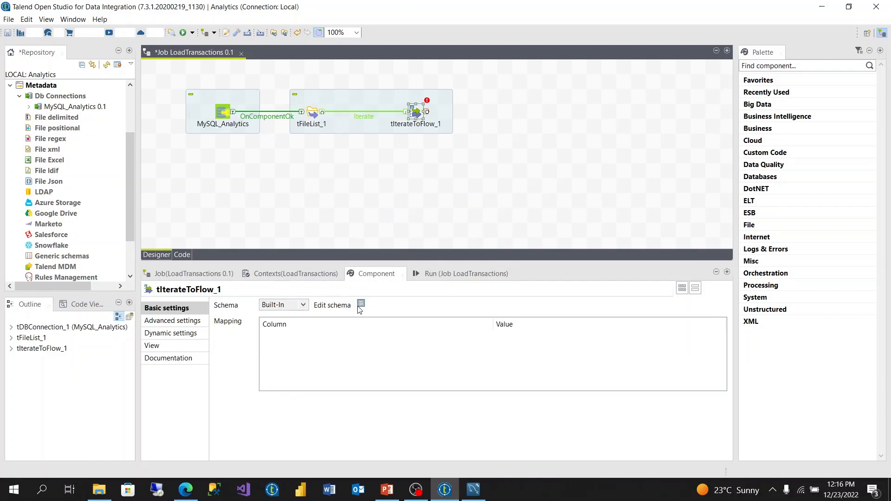
pyautogui.click(28, 155)
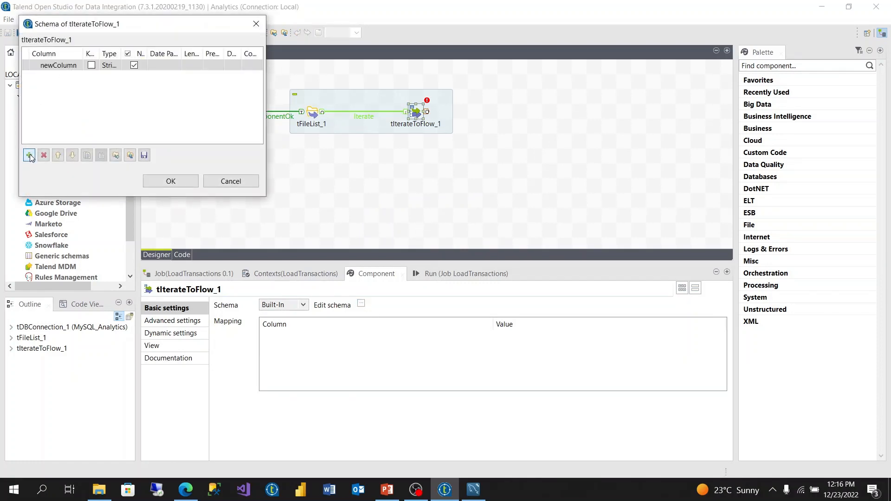
pyautogui.click(28, 155)
pyautogui.click(57, 70)
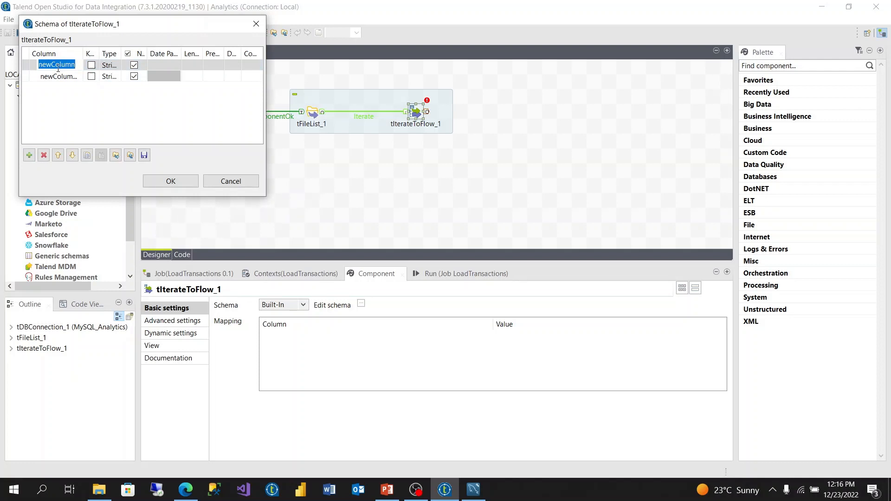
pyautogui.write('d')
pyautogui.press('BackSpace')
pyautogui.write('fie')
pyautogui.write('lname')
pyautogui.click(41, 78)
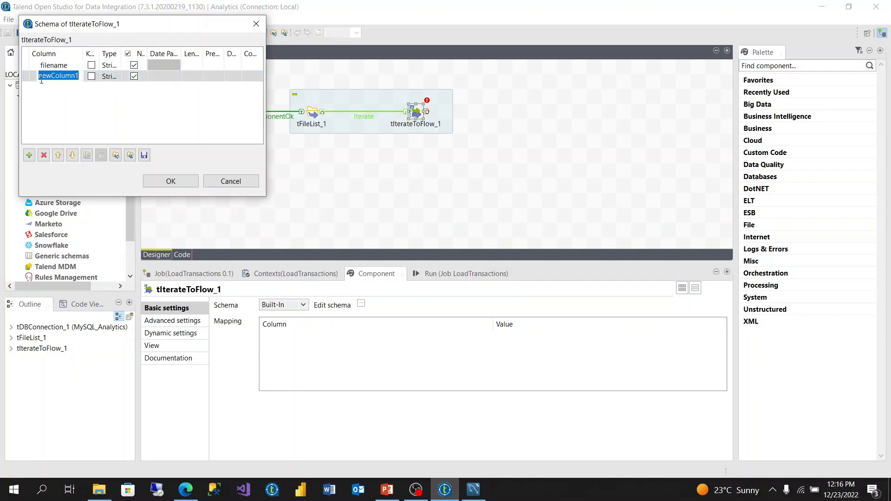
pyautogui.write('filepath')
pyautogui.click(171, 182)
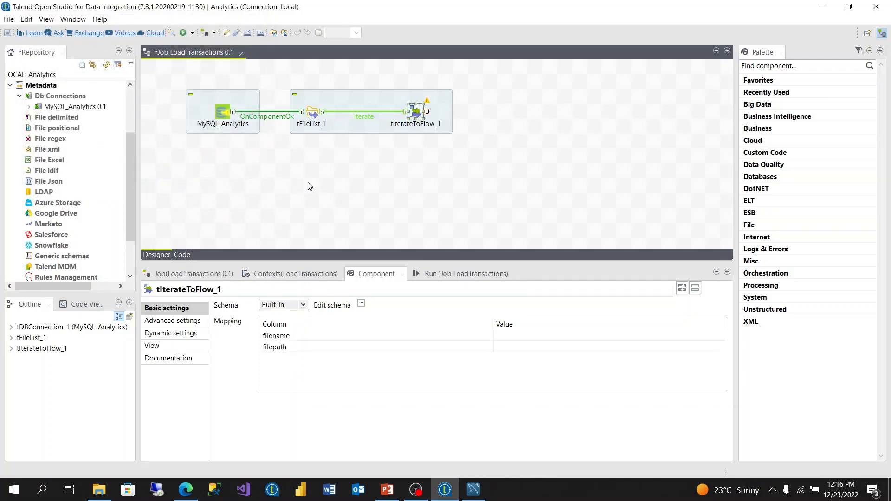
# Step: Map the filename column of tIterateToFlow_1 to the global variable tFileList_1.CURRENT_FILE
pyautogui.click(505, 337)
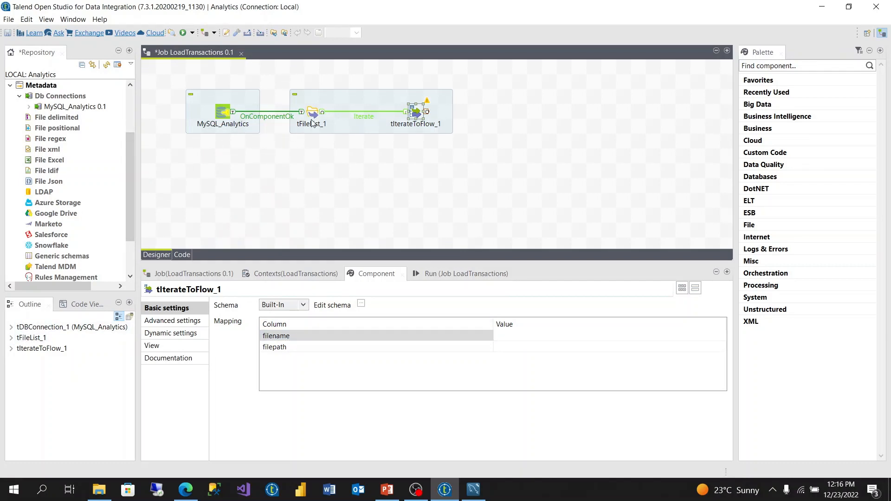
pyautogui.click(11, 339)
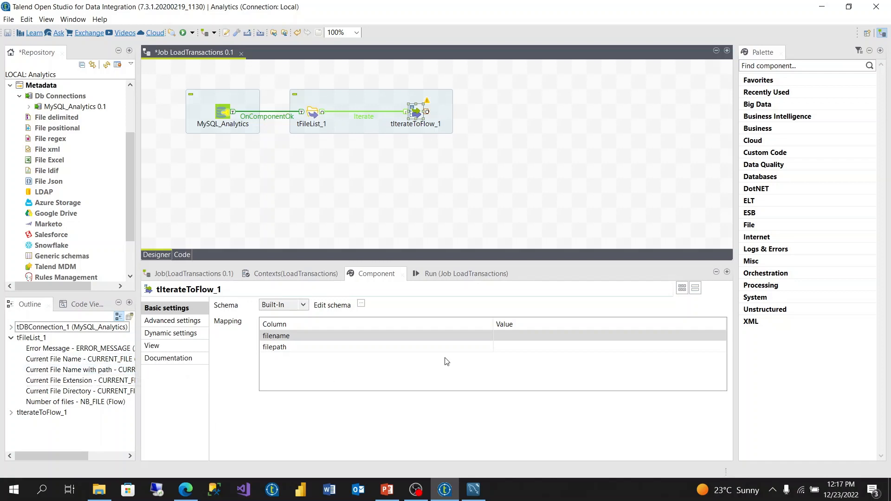
pyautogui.click(516, 340)
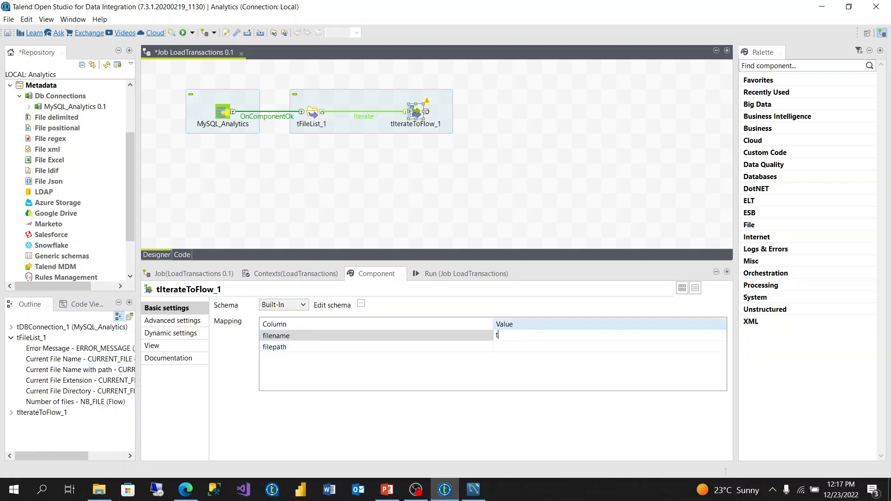
pyautogui.hotkey('ctrl', 'space')
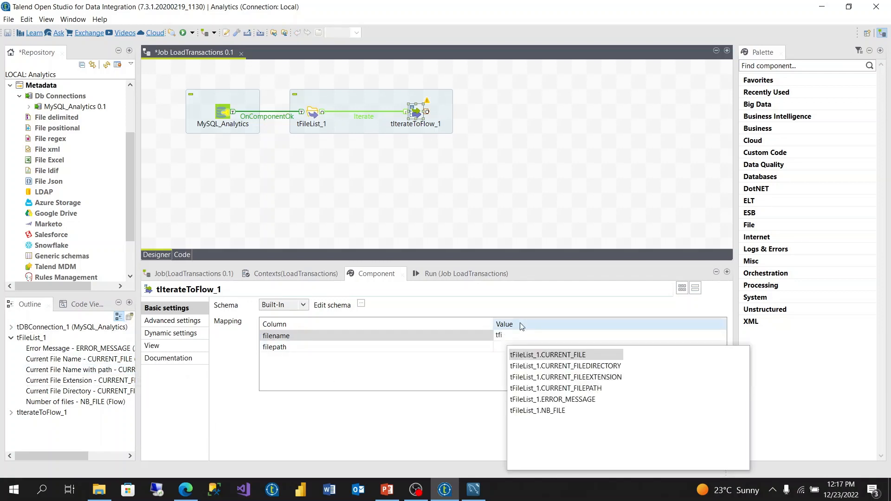
pyautogui.doubleClick(568, 356)
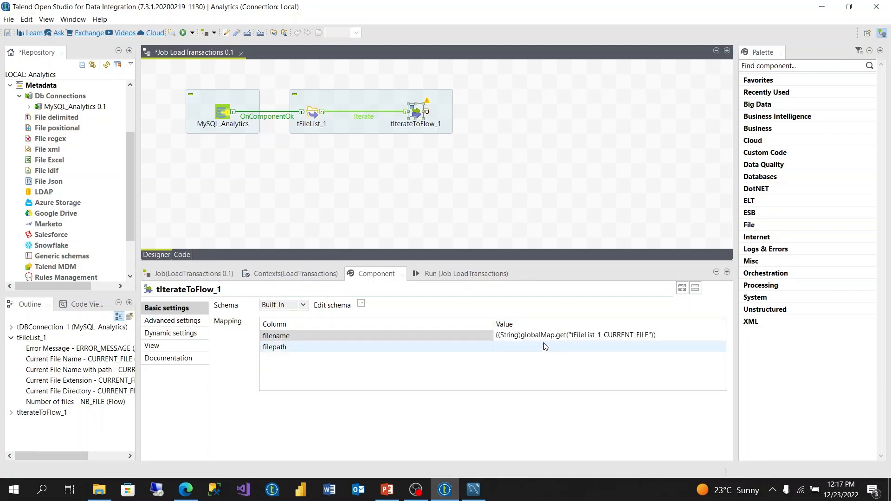
# Step: Map the filepath column of tIterateToFlow_1 to the global variable tFileList_1.CURRENT_FILEPATH
pyautogui.click(519, 350)
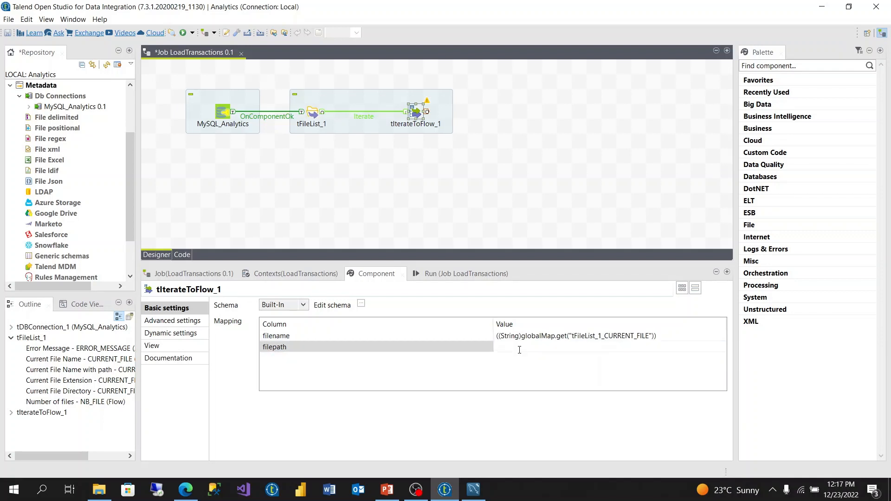
pyautogui.hotkey('ctrl', 'space')
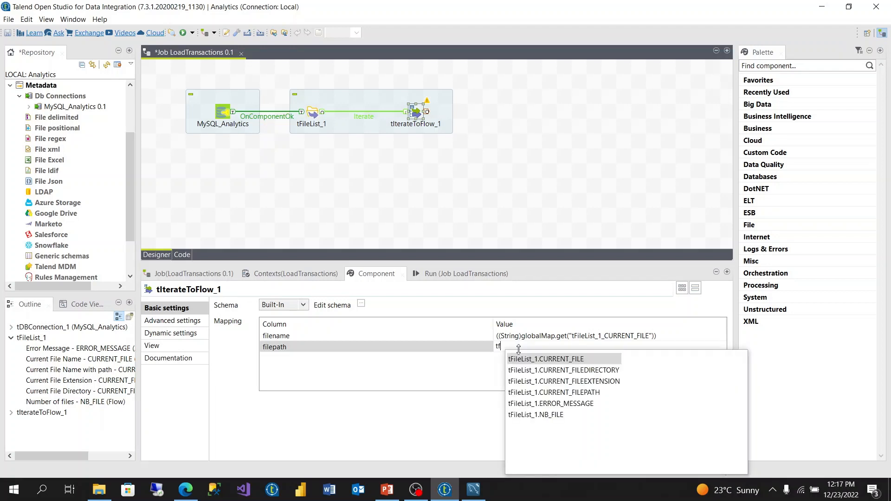
pyautogui.doubleClick(567, 392)
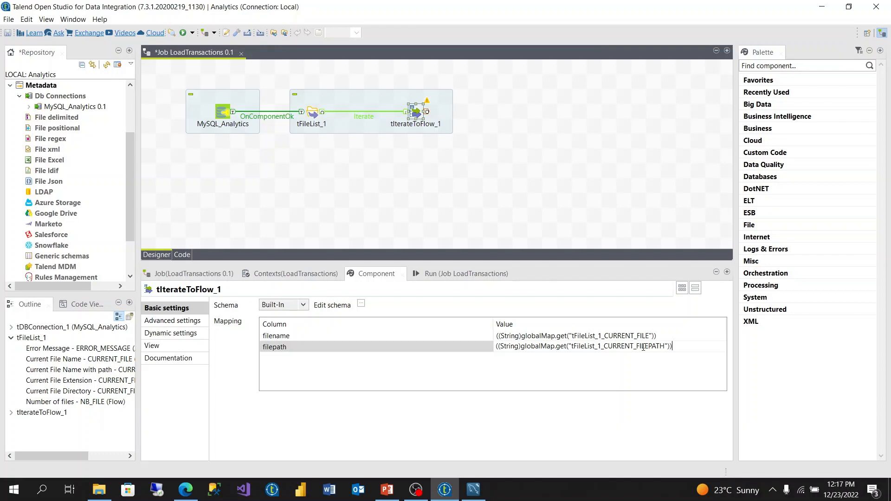
# Step: Add a tLogRow component after tIterateToFlow_1 and connect the two with a Main row
pyautogui.click(479, 154)
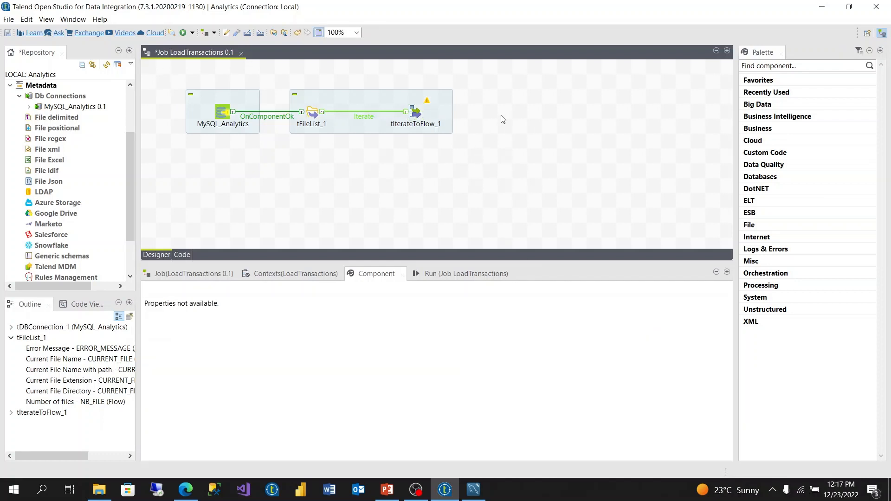
pyautogui.write('tlog')
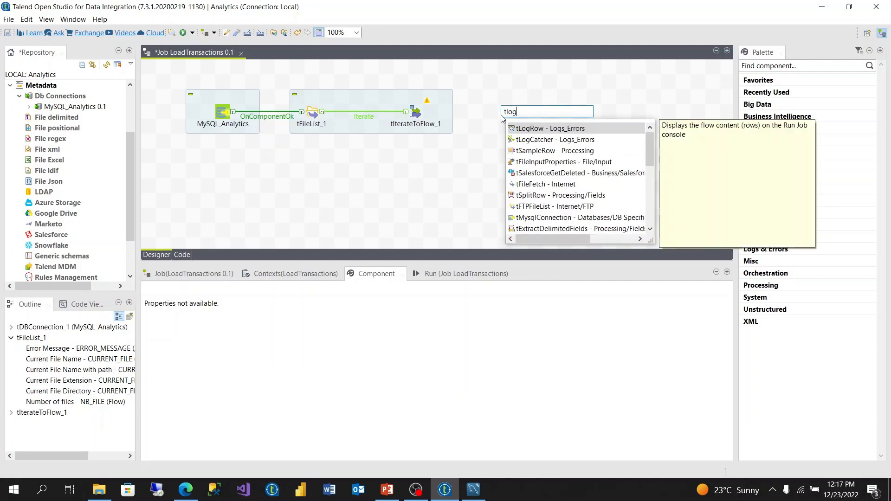
pyautogui.doubleClick(539, 130)
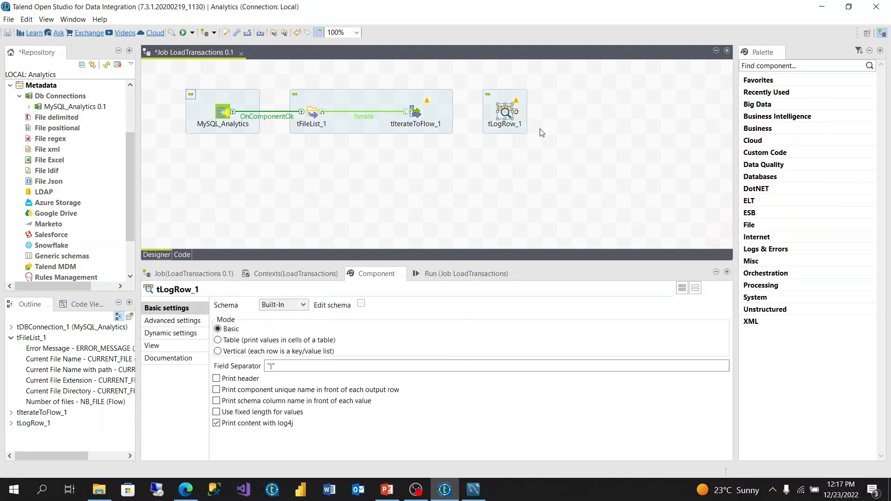
pyautogui.rightClick(415, 114)
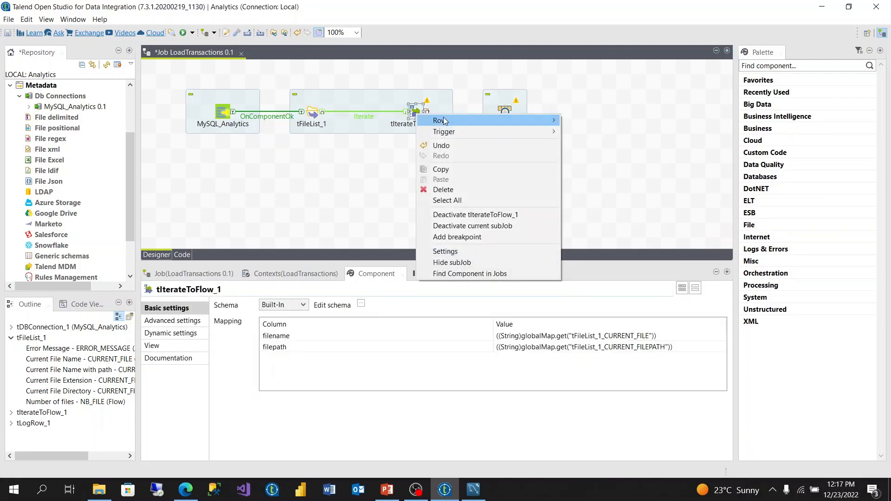
pyautogui.moveTo(443, 120)
pyautogui.click(572, 125)
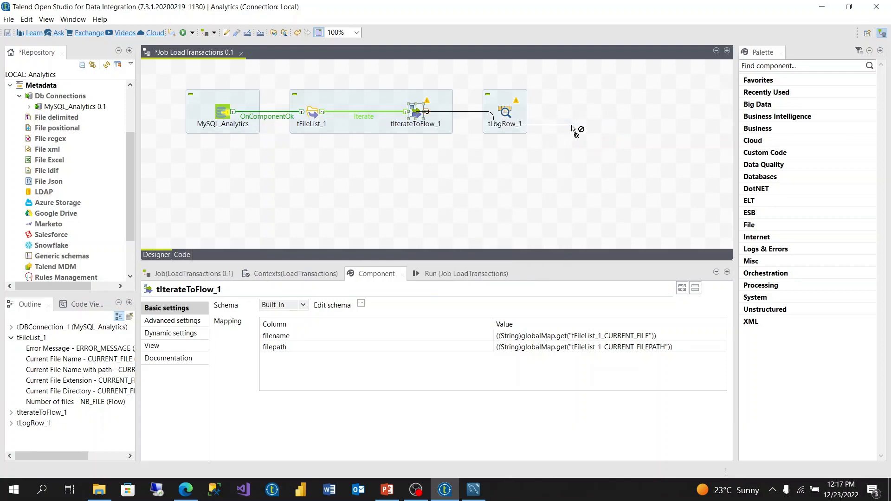
pyautogui.click(505, 113)
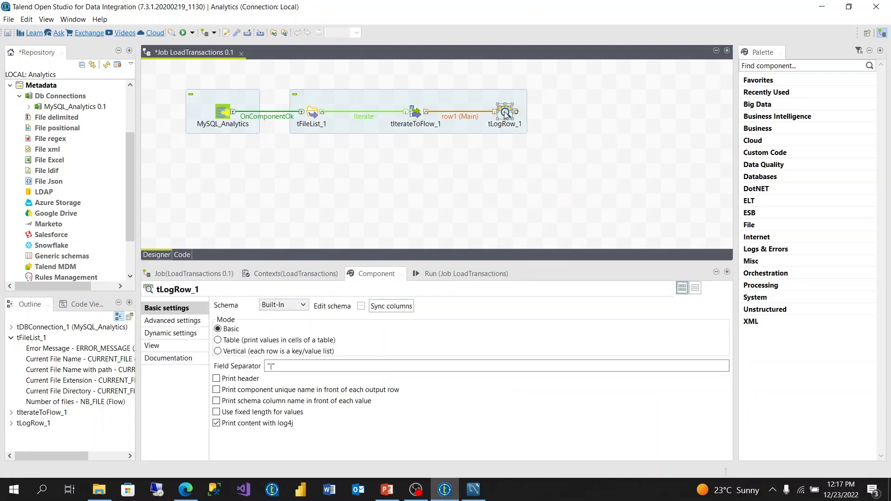
# Step: Set tLogRow_1 to Table mode with synced columns and remove filepath from its output schema
pyautogui.click(391, 306)
pyautogui.click(218, 340)
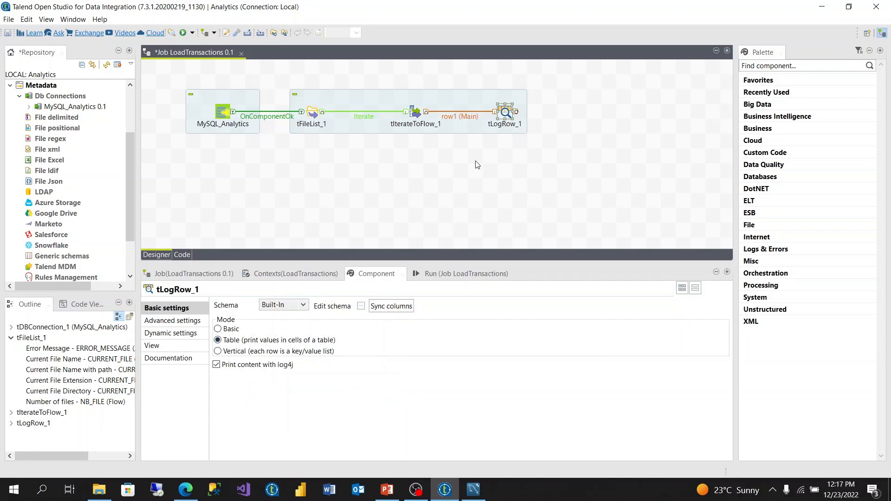
pyautogui.click(360, 306)
pyautogui.click(317, 103)
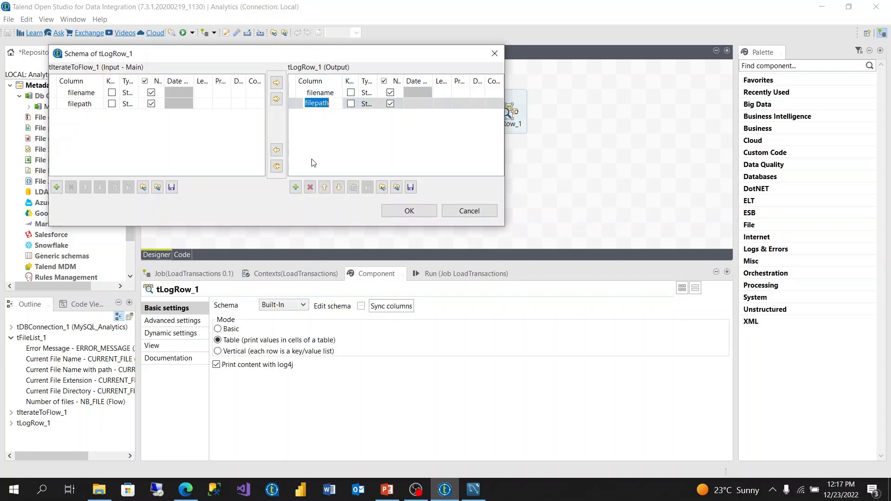
pyautogui.click(309, 188)
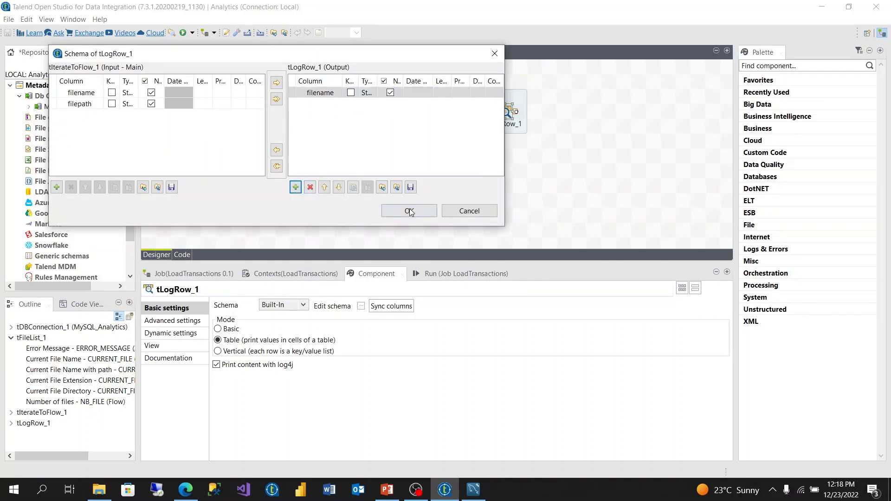
pyautogui.click(408, 210)
pyautogui.click(472, 165)
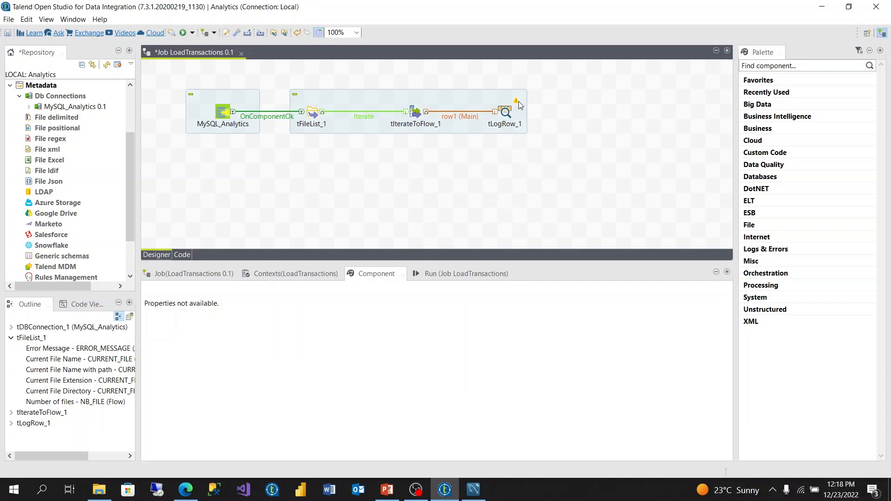
# Step: Run the LoadTransactions job
pyautogui.moveTo(519, 104)
pyautogui.click(455, 273)
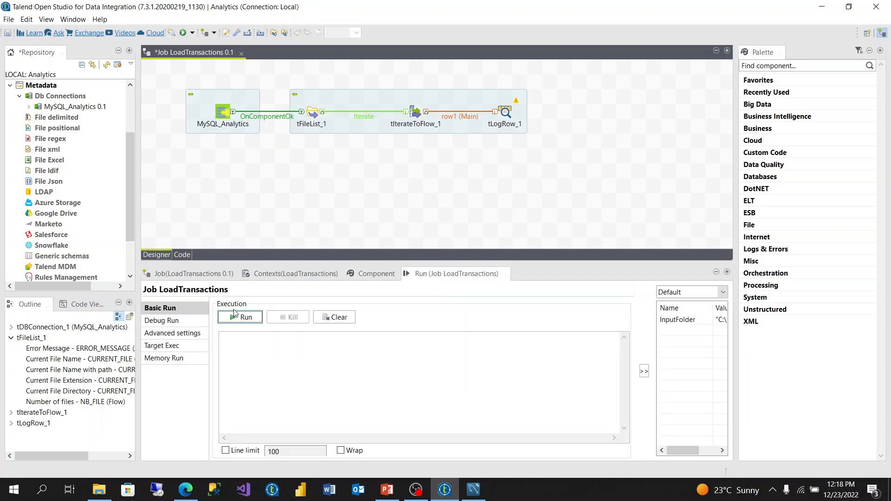
pyautogui.click(241, 318)
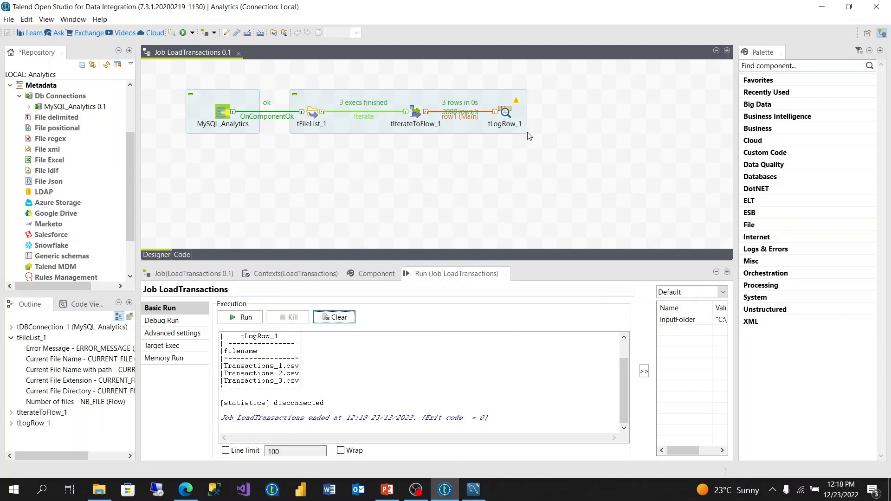
# Step: Compare the file names in the run output with the files in InputFolder in File Explorer, and return to Talend
pyautogui.moveTo(306, 383); pyautogui.dragTo(222, 360)
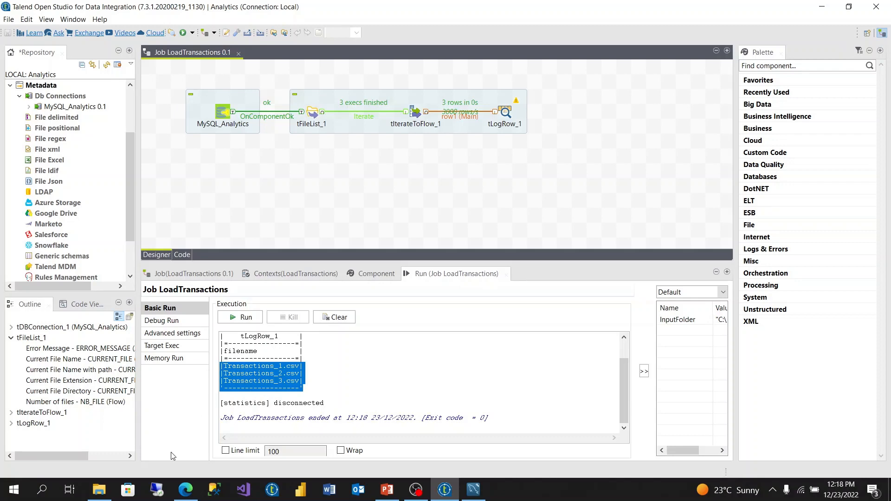
pyautogui.click(101, 489)
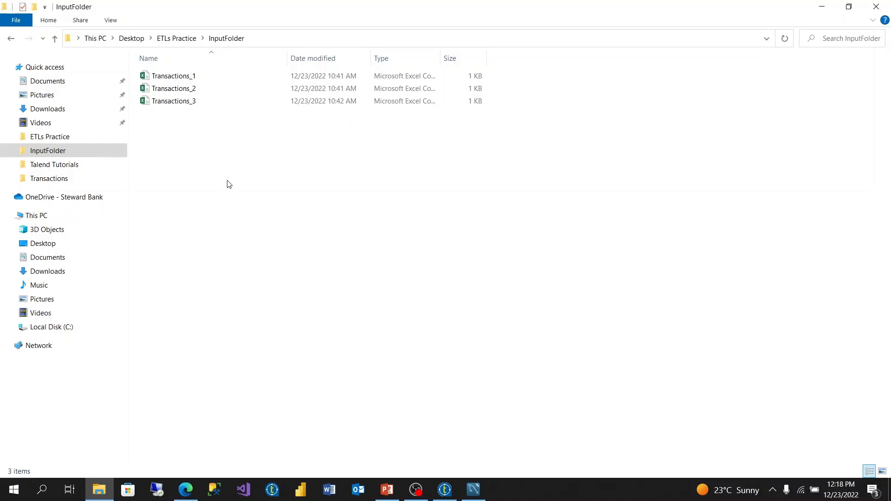
pyautogui.click(111, 491)
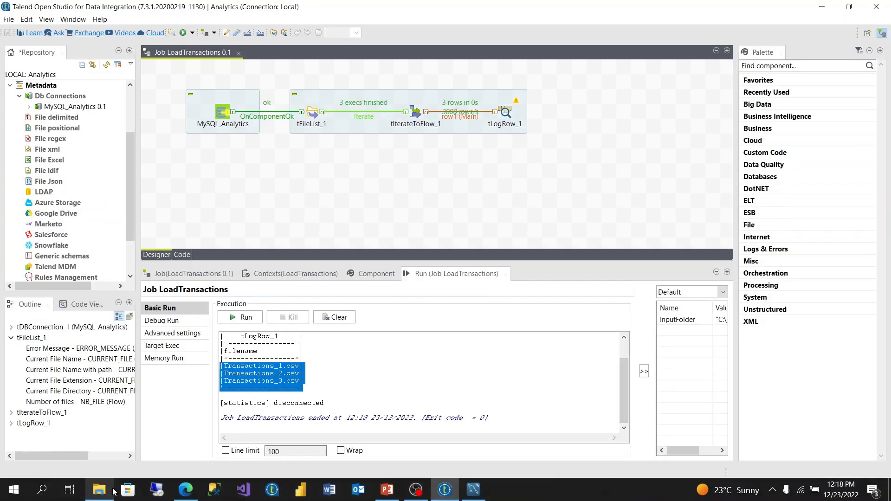
pyautogui.click(551, 198)
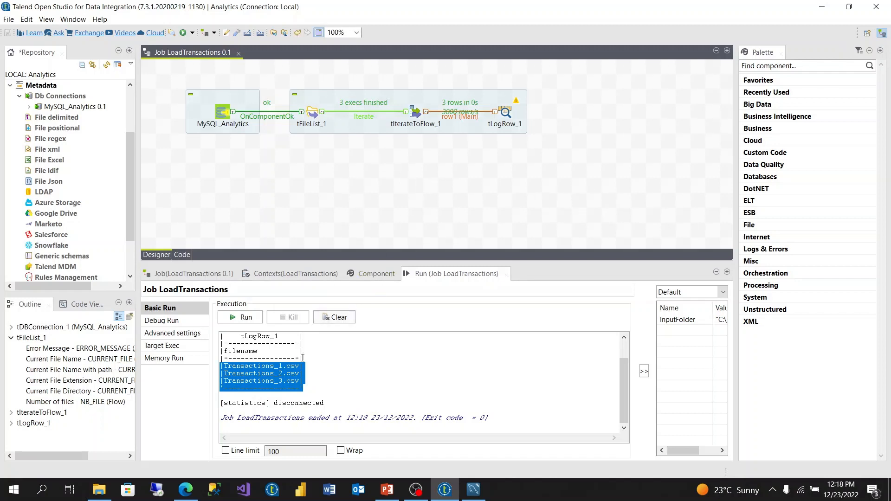
pyautogui.click(316, 372)
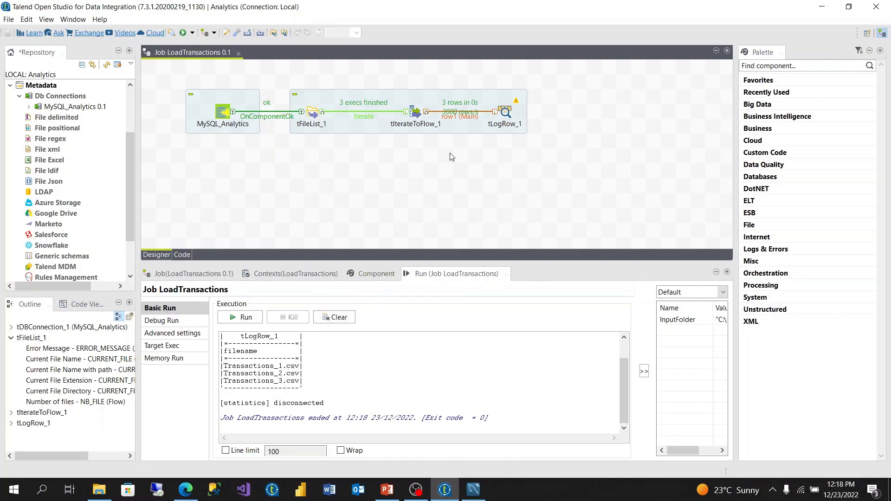
# Step: Delete the tLogRow_1 component from the job
pyautogui.click(415, 124)
pyautogui.click(506, 111)
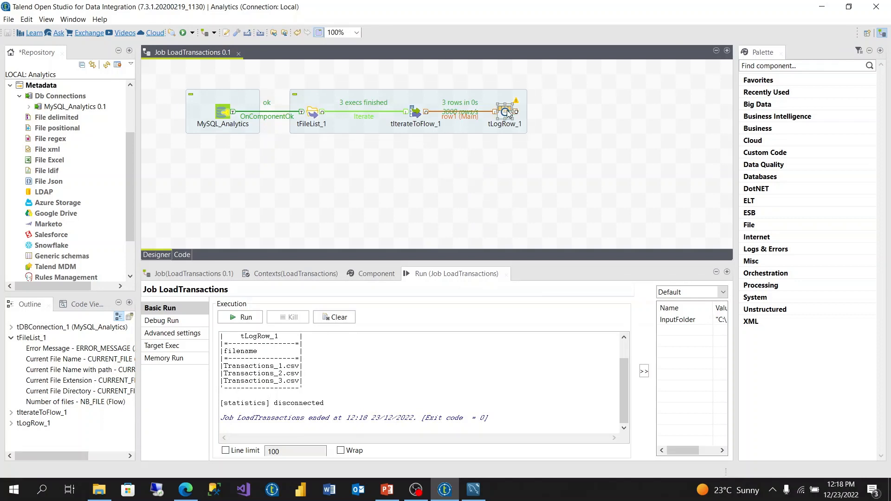
pyautogui.press('Delete')
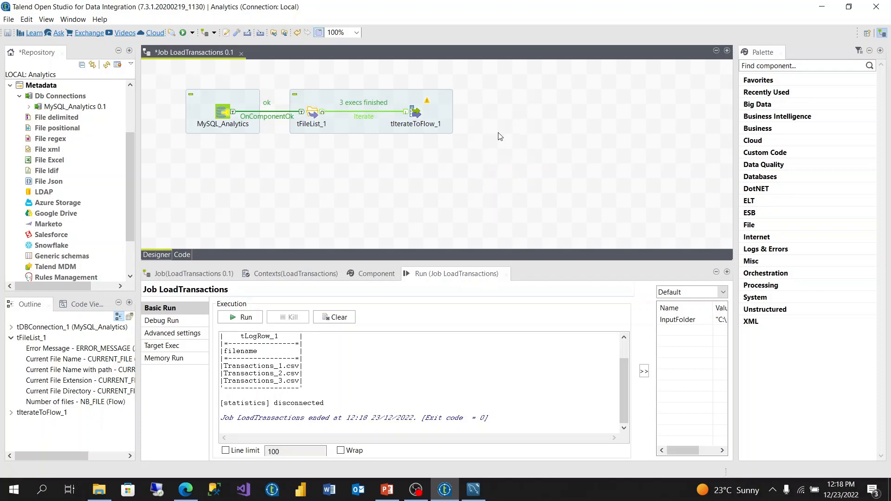
# Step: Add a tFlowToIterate component below tIterateToFlow_1 and link tIterateToFlow_1 to it with a Main row
pyautogui.write('tflo')
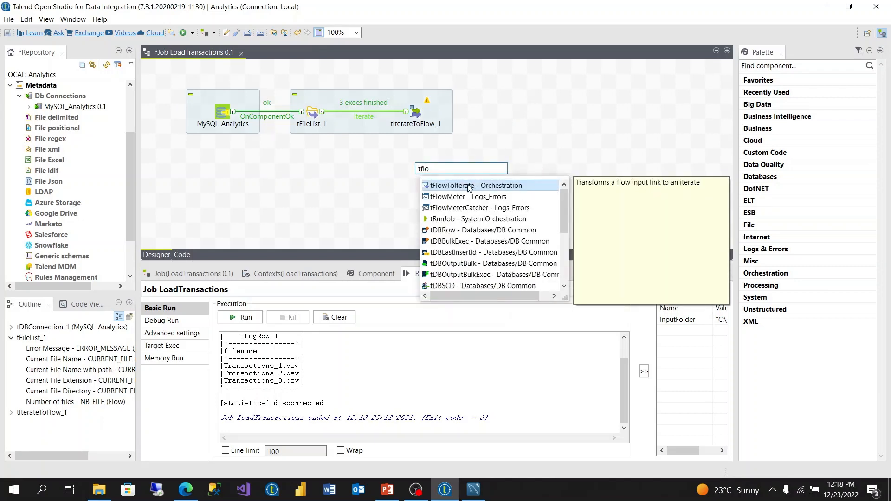
pyautogui.press('Return')
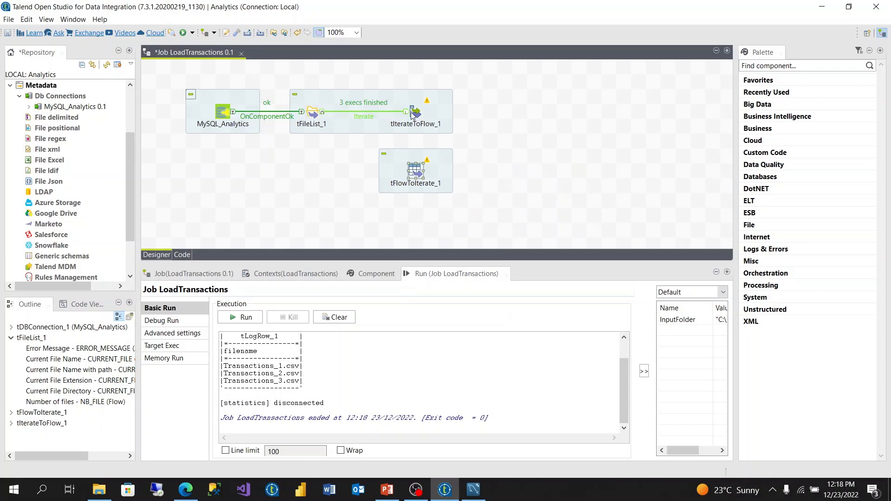
pyautogui.rightClick(412, 114)
pyautogui.moveTo(429, 120)
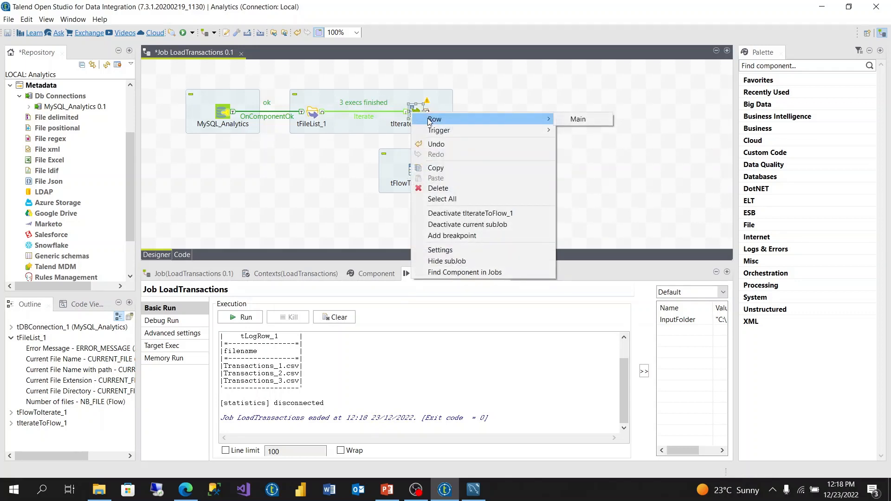
pyautogui.click(420, 121)
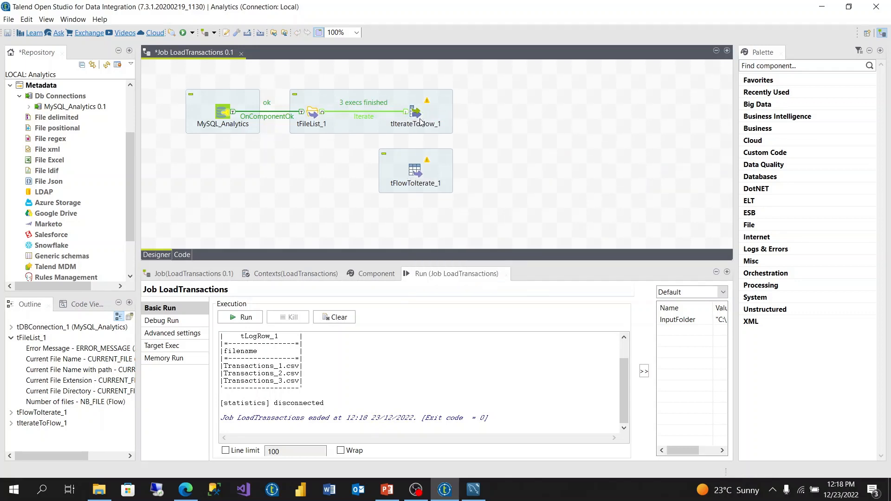
pyautogui.rightClick(414, 118)
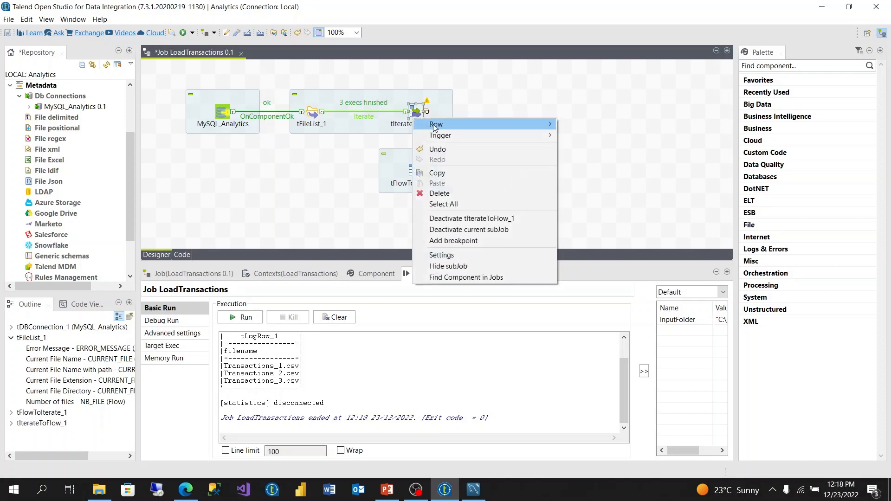
pyautogui.moveTo(549, 127)
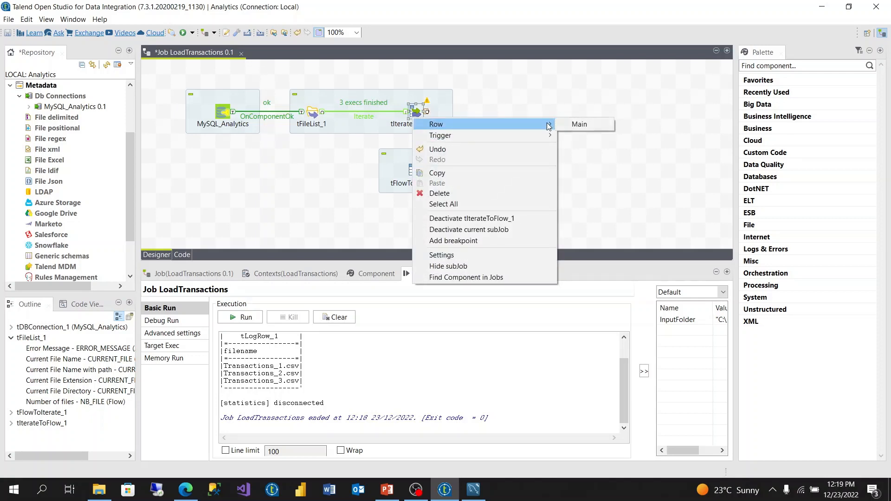
pyautogui.click(577, 124)
pyautogui.click(417, 171)
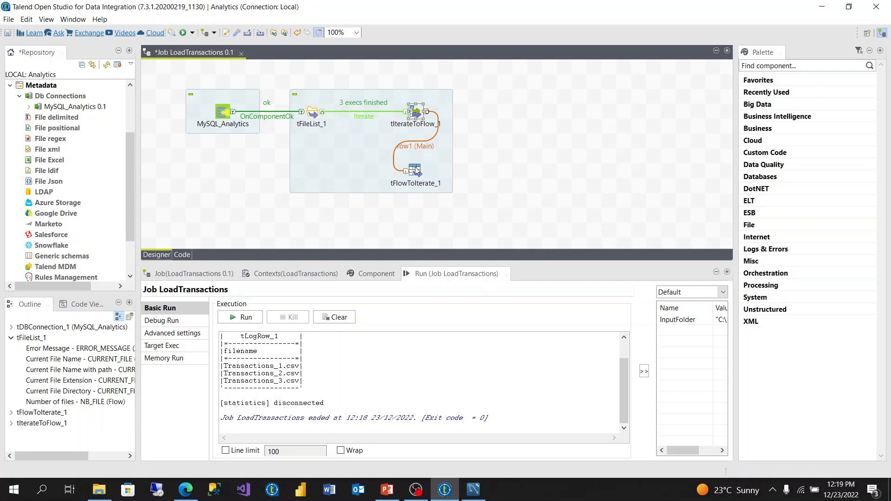
# Step: Disable the default key-value option of tFlowToIterate_1 and add a custom key "filename" for the filename column
pyautogui.click(417, 170)
pyautogui.click(380, 269)
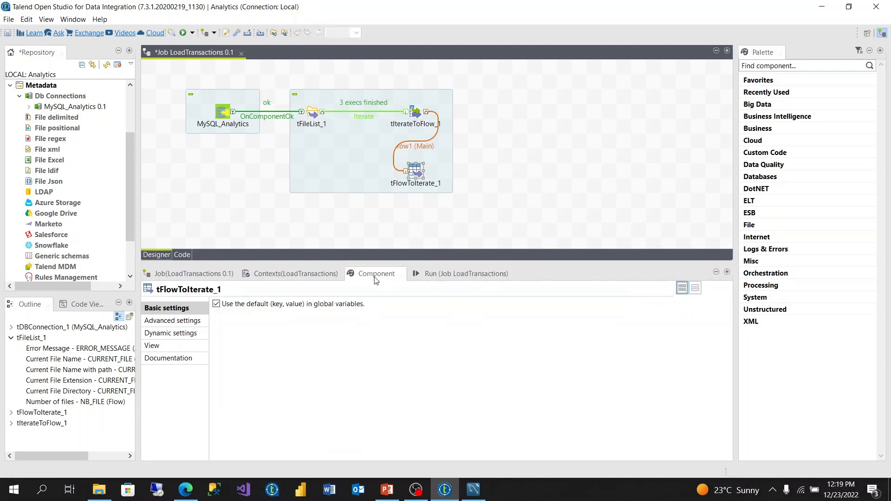
pyautogui.click(216, 304)
pyautogui.click(267, 364)
pyautogui.click(279, 330)
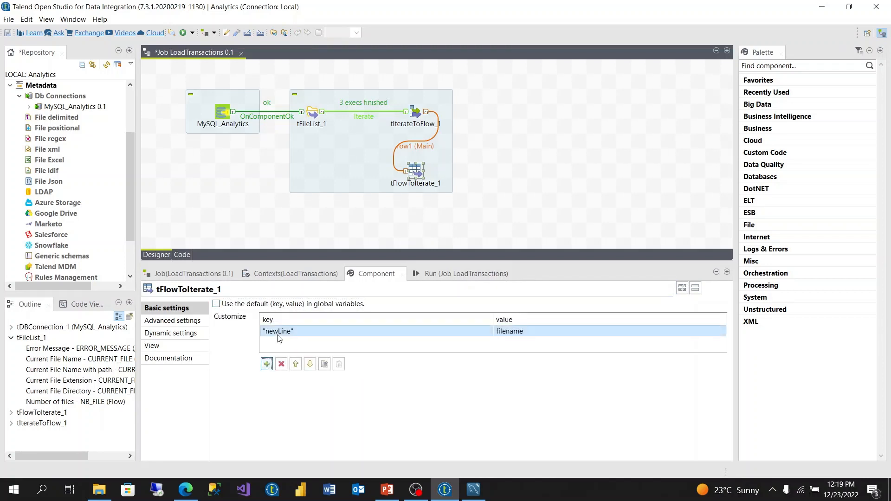
pyautogui.press('BackSpace')
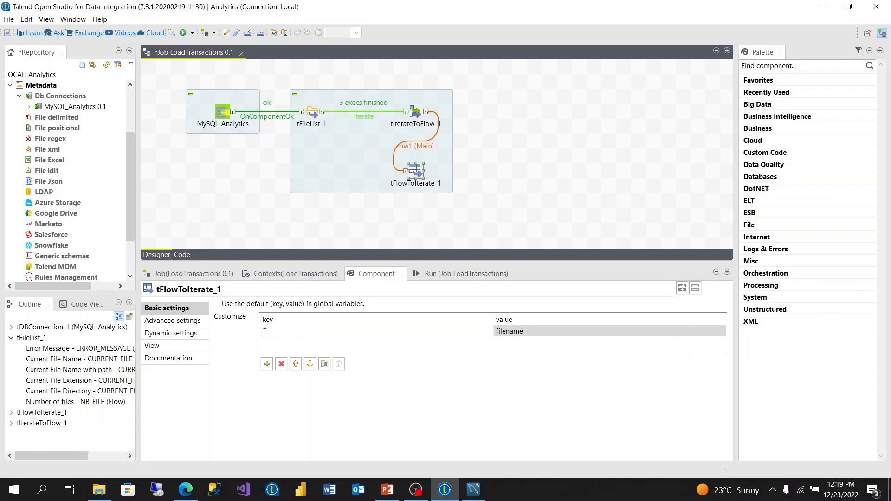
pyautogui.write('"filename')
# Step: Add a second custom key "filepath" to tFlowToIterate_1 with the filepath column as its value
pyautogui.click(267, 364)
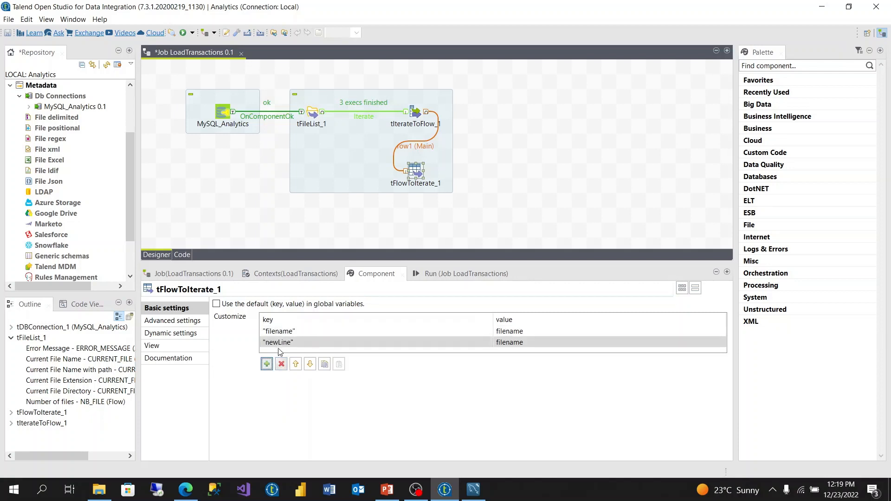
pyautogui.click(283, 341)
pyautogui.press('BackSpace')
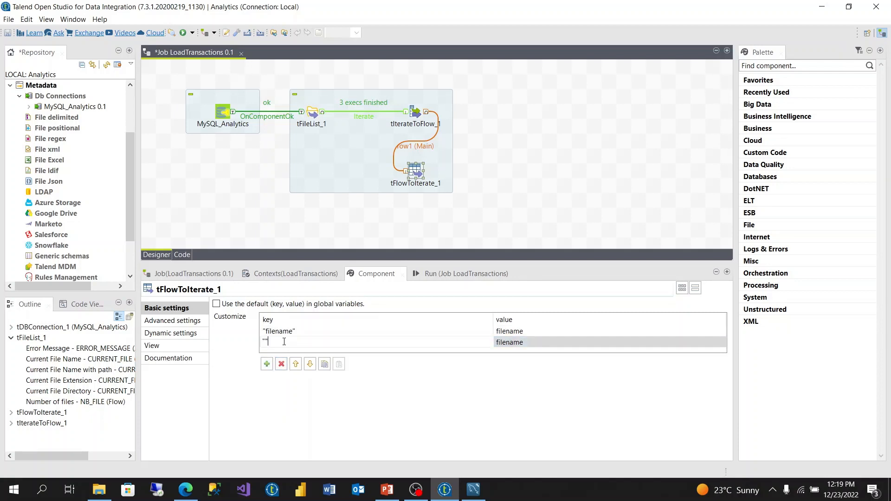
pyautogui.write('"filepath')
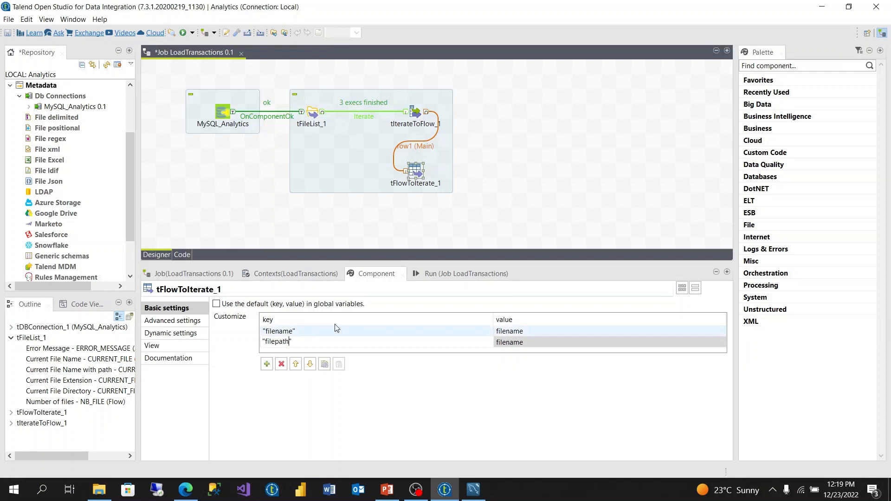
pyautogui.click(546, 343)
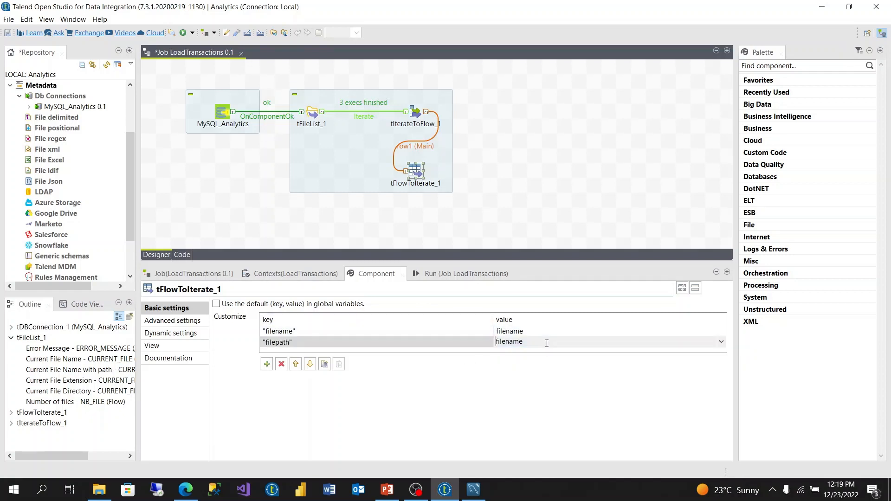
pyautogui.click(720, 343)
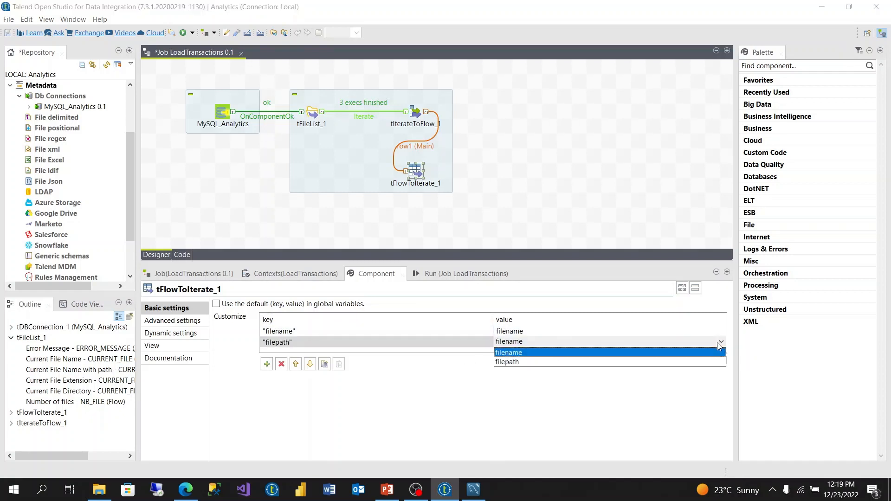
pyautogui.click(542, 363)
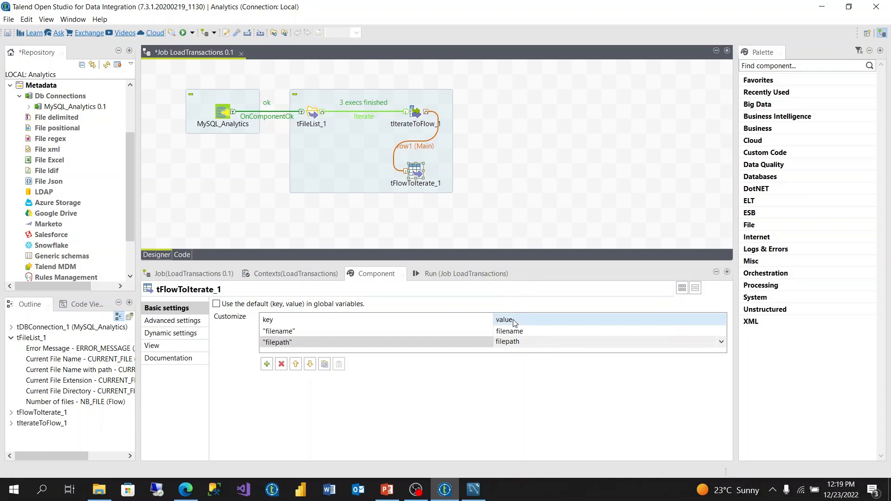
# Step: Add a tFileInputDelimited component to the job, to the right of tFlowToIterate_1
pyautogui.click(473, 181)
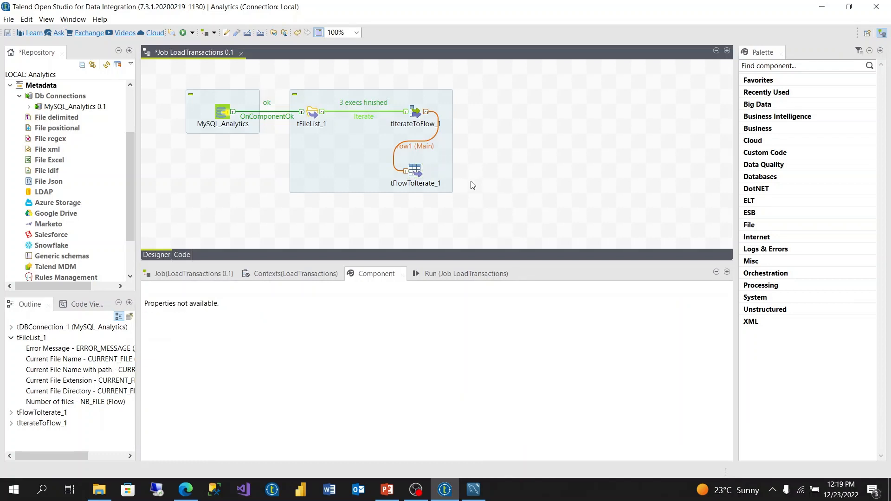
pyautogui.write('tfi')
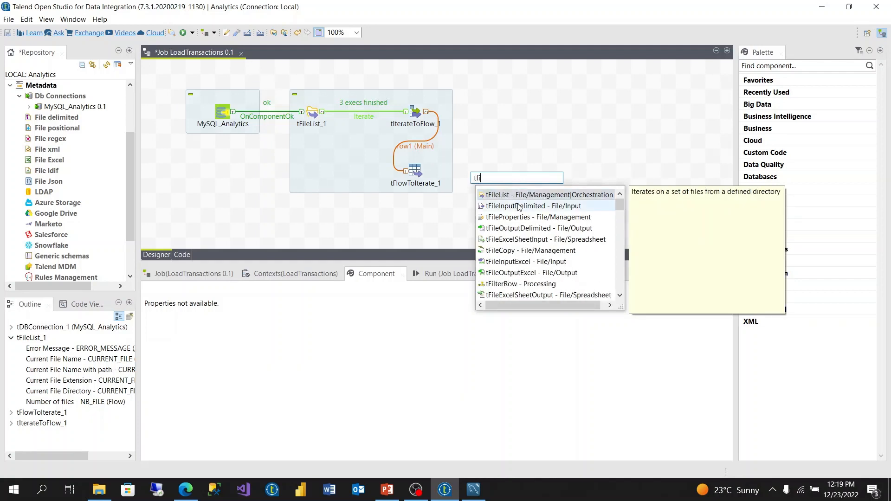
pyautogui.doubleClick(492, 206)
pyautogui.moveTo(493, 194); pyautogui.dragTo(552, 194)
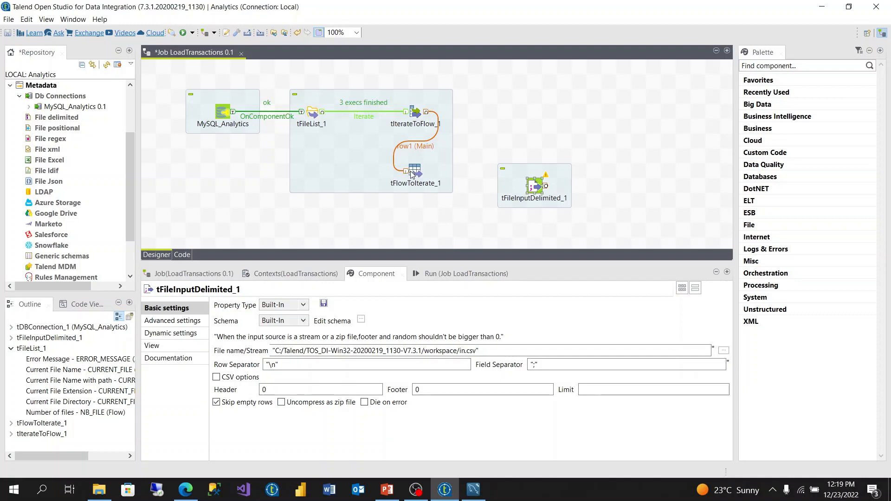
# Step: Align tFlowToIterate_1 with tFileInputDelimited_1 and connect it to that component with an Iterate link
pyautogui.moveTo(414, 171); pyautogui.dragTo(419, 185)
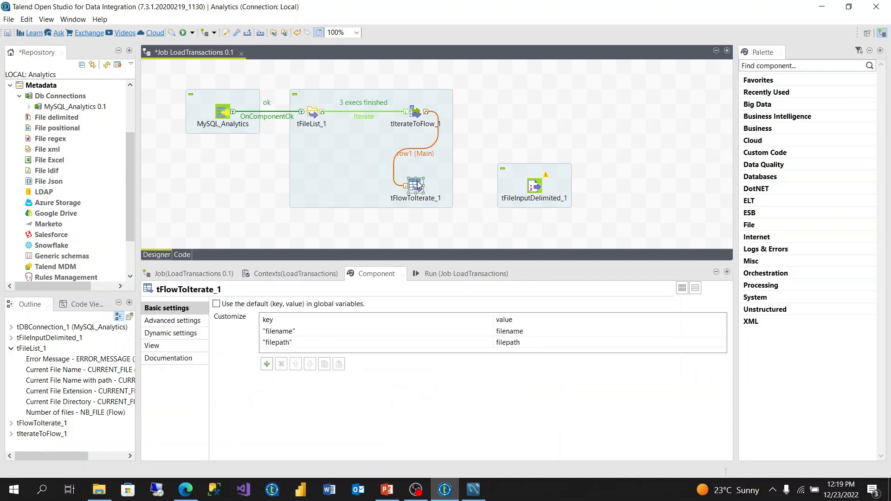
pyautogui.rightClick(418, 185)
pyautogui.moveTo(511, 187)
pyautogui.click(603, 189)
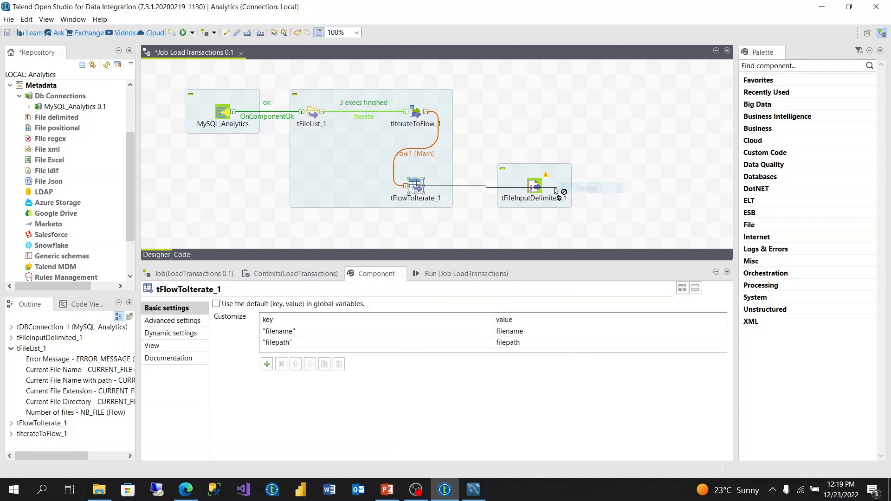
pyautogui.click(536, 189)
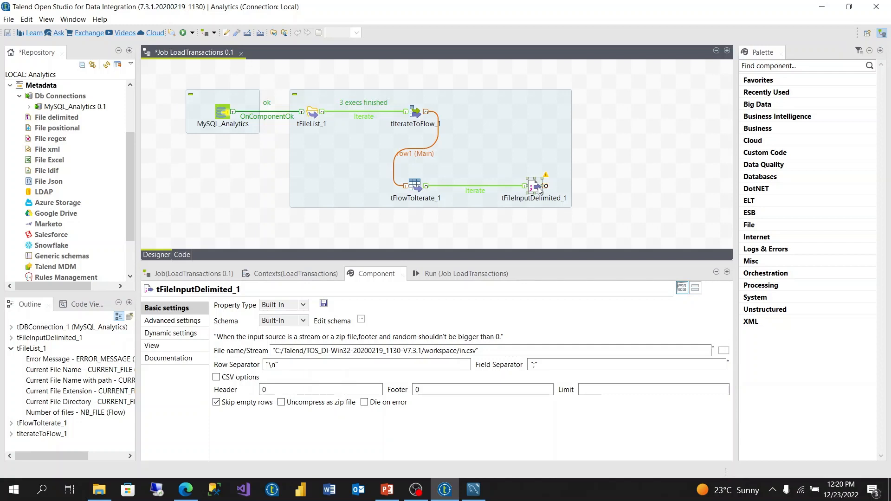
# Step: Set the field separator of tFileInputDelimited_1 to "," and add four new columns to its schema
pyautogui.click(536, 363)
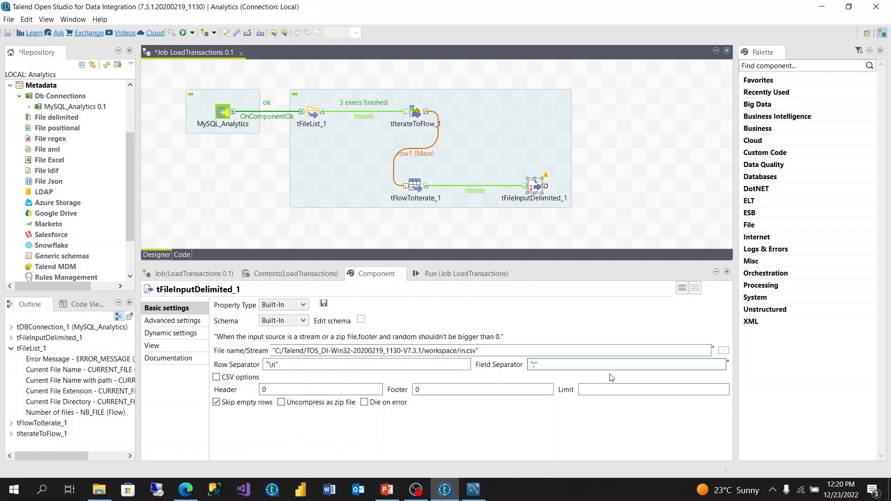
pyautogui.write(',"')
pyautogui.click(361, 319)
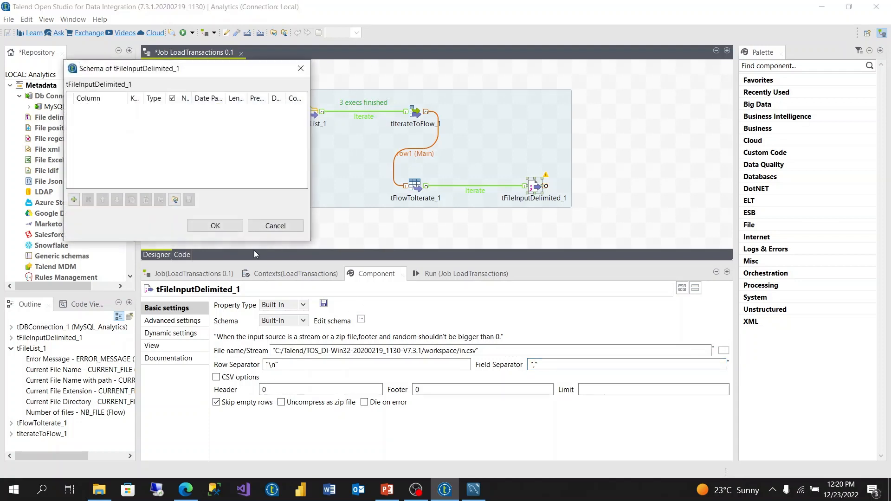
pyautogui.click(74, 200)
pyautogui.click(75, 200)
pyautogui.click(74, 200)
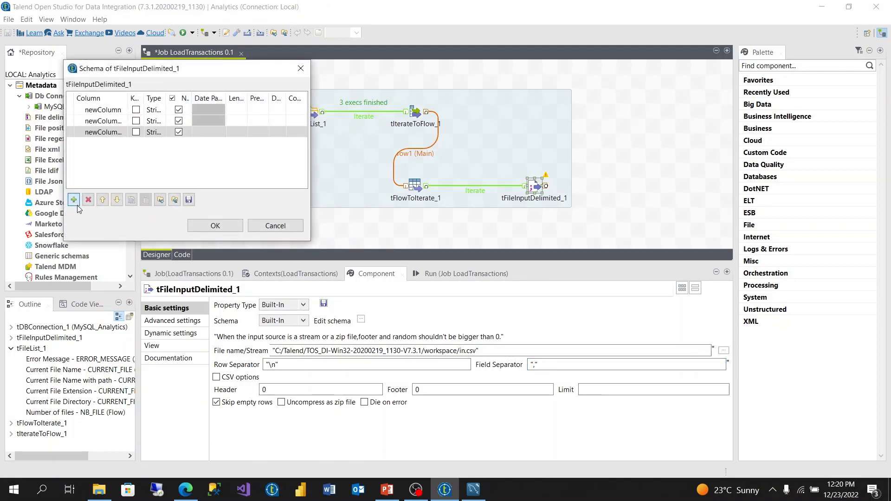
pyautogui.click(75, 200)
# Step: Name the first schema column TransactionDate and set its length to 100
pyautogui.click(101, 110)
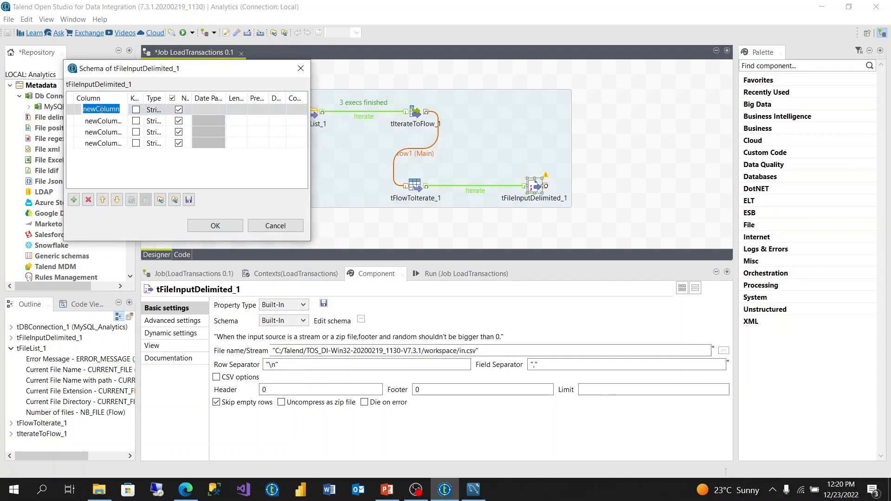
pyautogui.write('Transac')
pyautogui.write('tionDate')
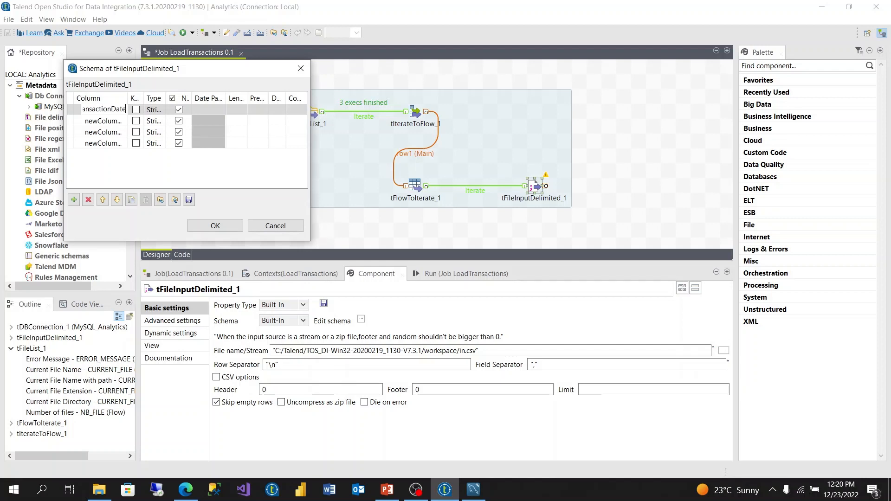
pyautogui.press('Return')
pyautogui.click(240, 110)
pyautogui.write('100')
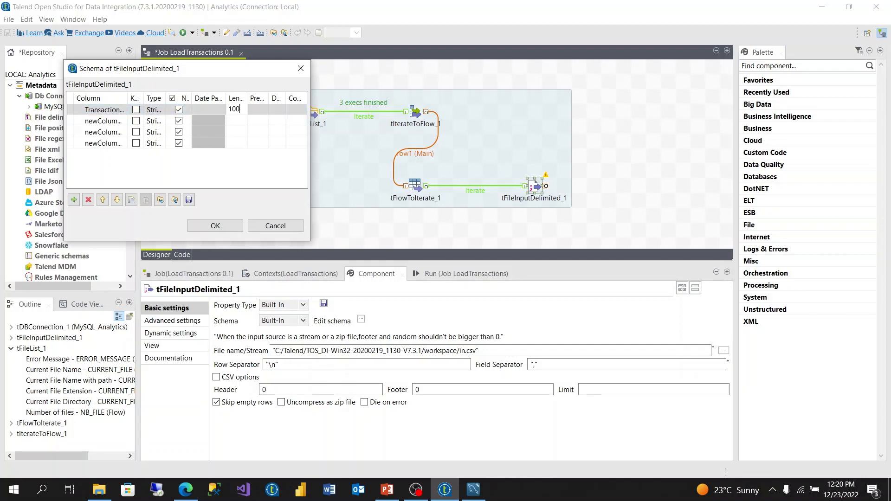
# Step: Name the second schema column AccountNumber and set its length to 100
pyautogui.click(112, 122)
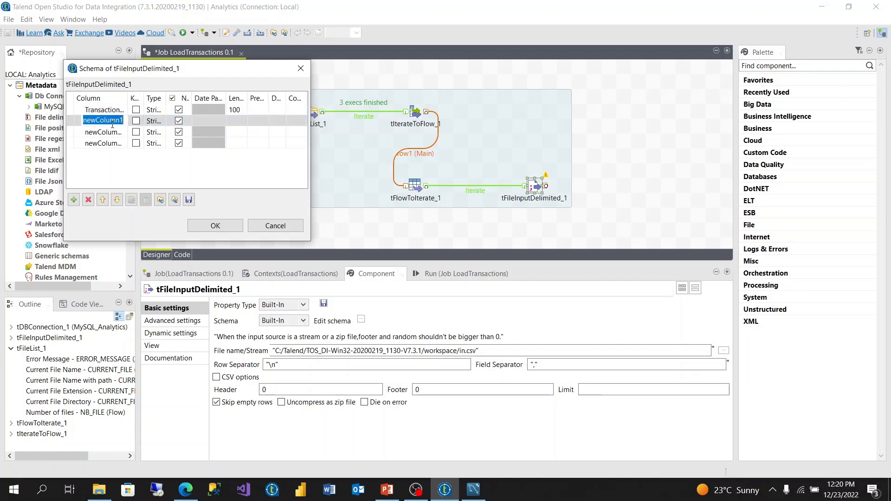
pyautogui.press('BackSpace')
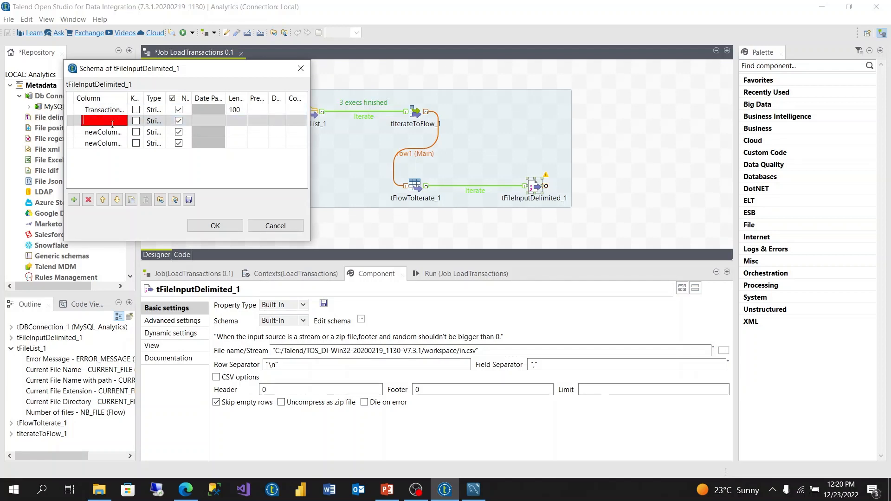
pyautogui.write('Acco')
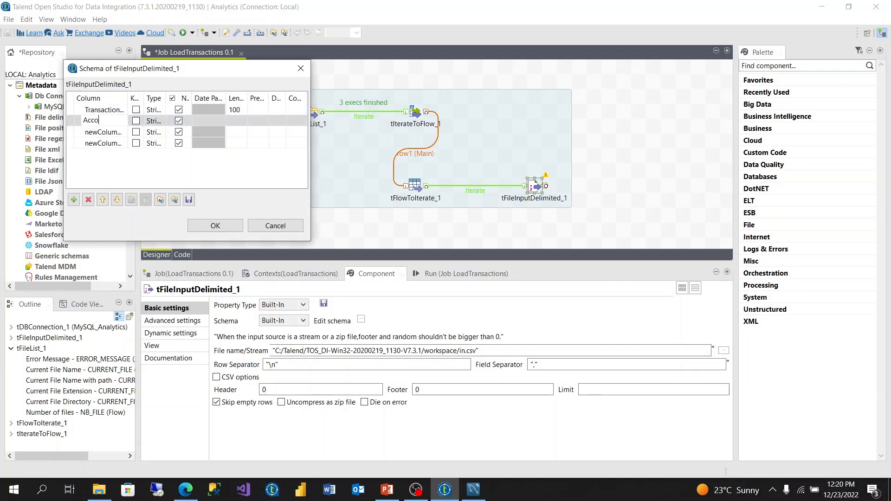
pyautogui.write('untNumber')
pyautogui.click(249, 126)
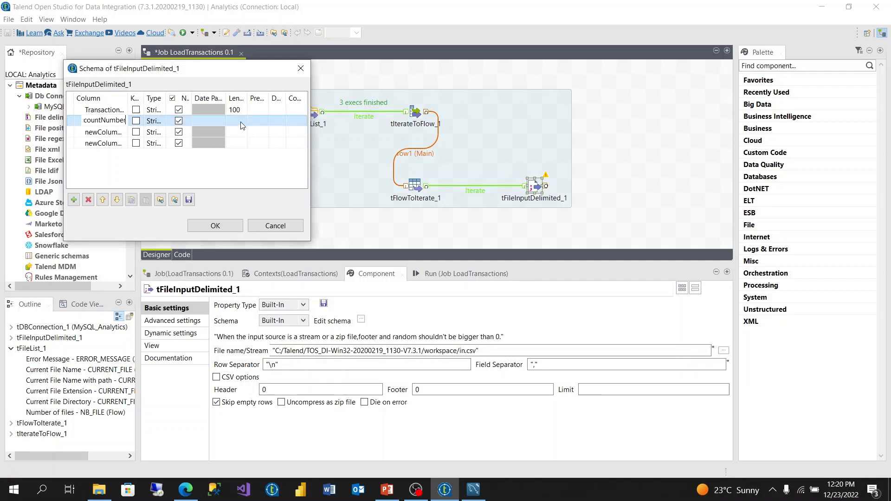
pyautogui.click(242, 122)
pyautogui.write('100')
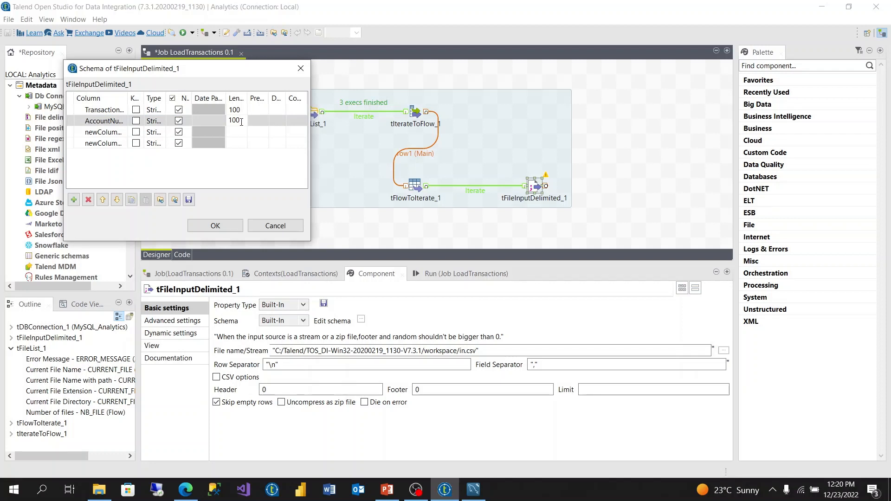
# Step: Name the third schema column ReferenceNumber and set its length to 100
pyautogui.click(113, 131)
pyautogui.press('BackSpace')
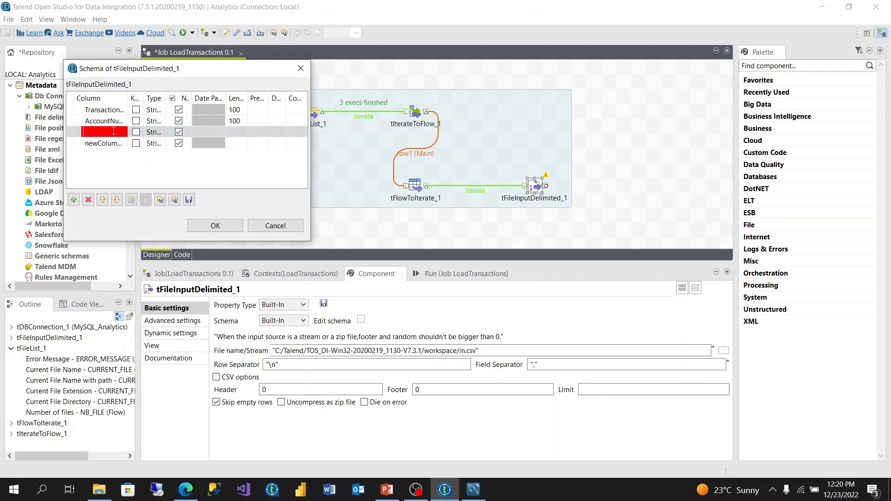
pyautogui.write('Referen')
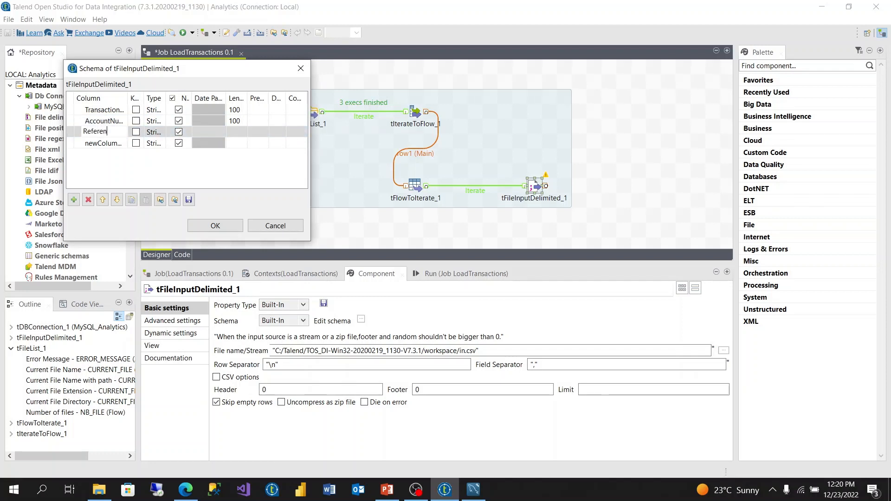
pyautogui.write('ceNumber')
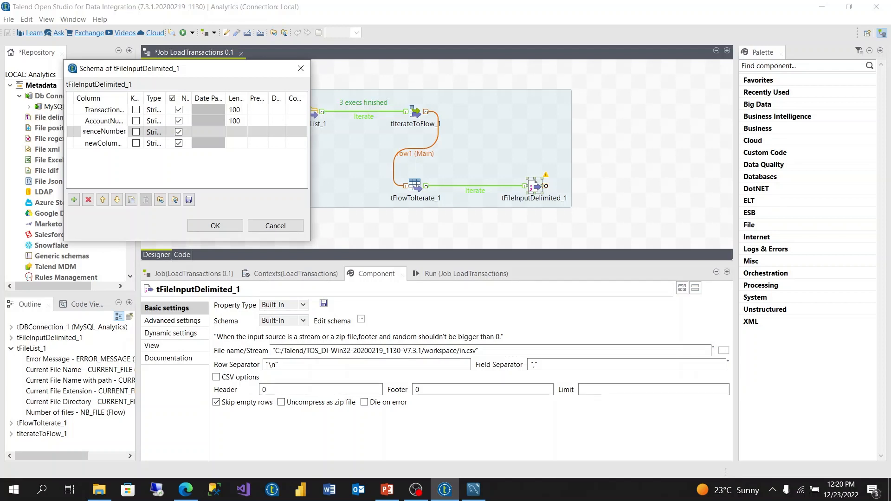
pyautogui.click(234, 134)
pyautogui.write('100')
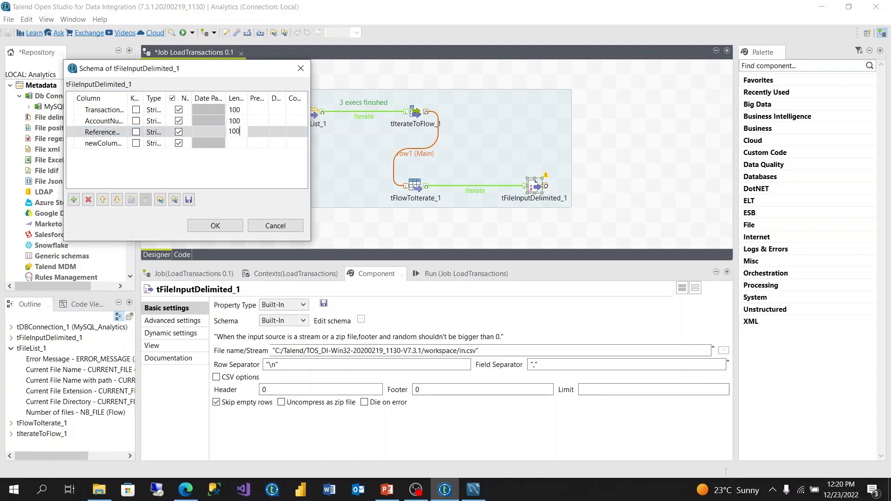
# Step: Name the fourth schema column Amount with type Float and length 100, and accept the schema of tFileInputDelimited_1
pyautogui.click(98, 142)
pyautogui.click(98, 142)
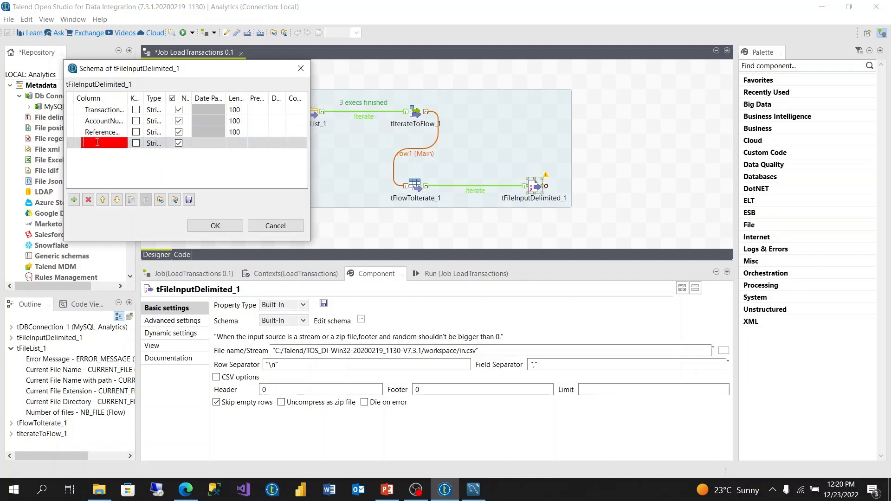
pyautogui.write('Amount')
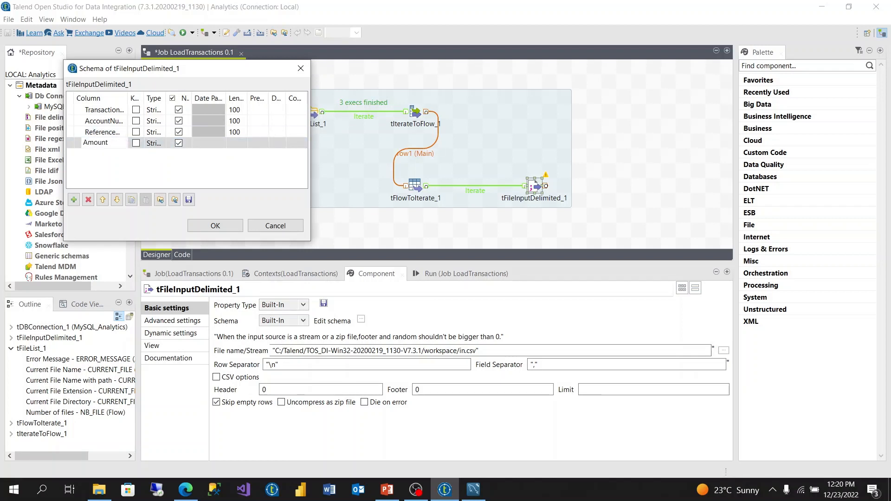
pyautogui.click(165, 145)
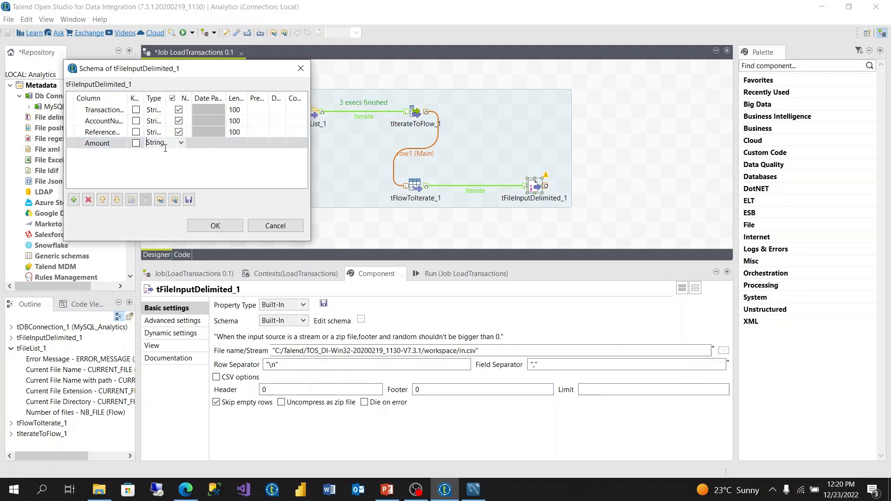
pyautogui.click(182, 144)
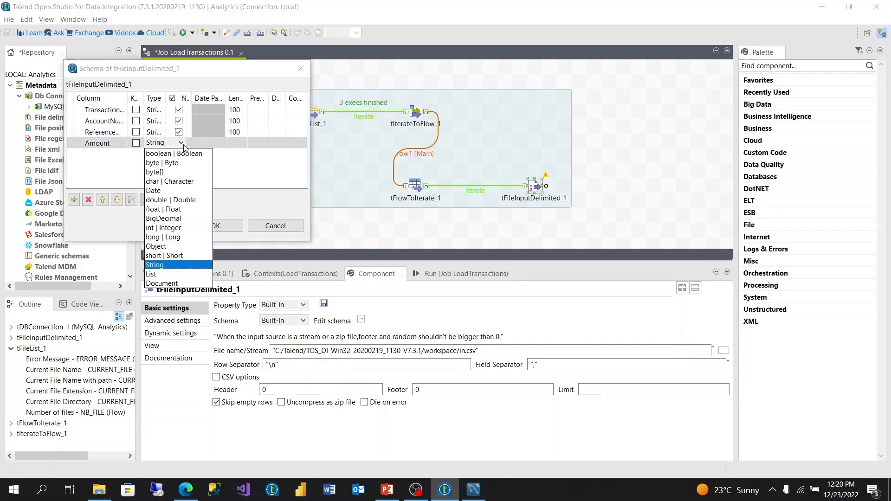
pyautogui.click(165, 209)
pyautogui.click(236, 144)
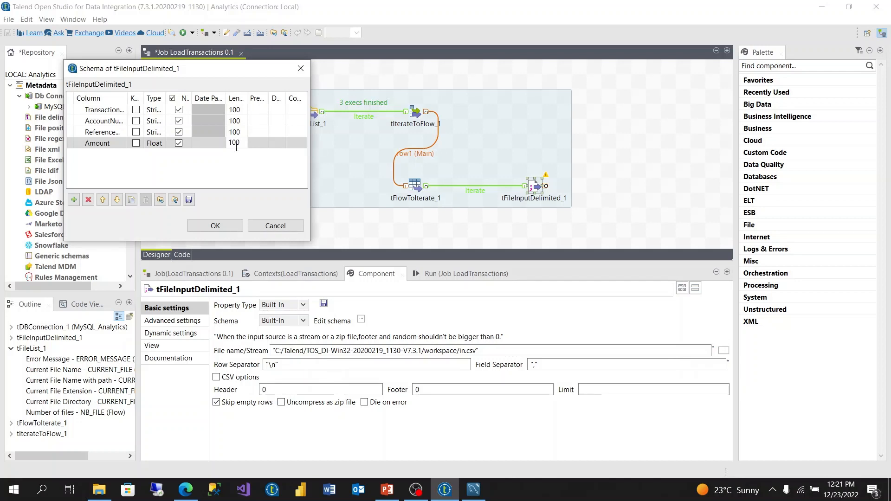
pyautogui.click(217, 226)
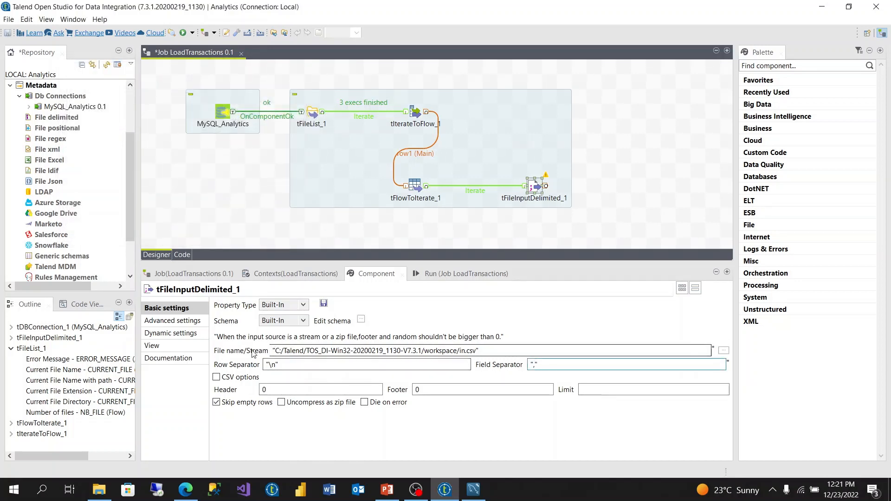
# Step: Review the Talend documentation on tFlowToIterate in the browser and the key/value settings of tFlowToIterate_1 in the job
pyautogui.moveTo(479, 351); pyautogui.dragTo(272, 351)
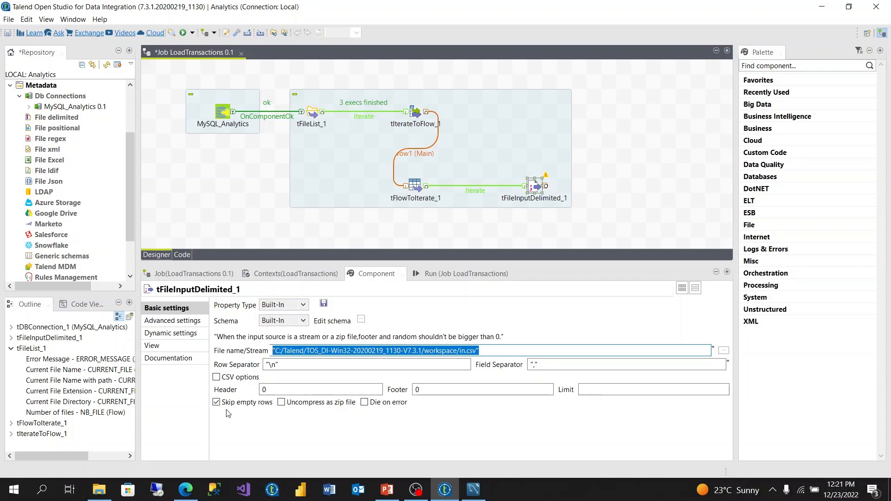
pyautogui.click(195, 487)
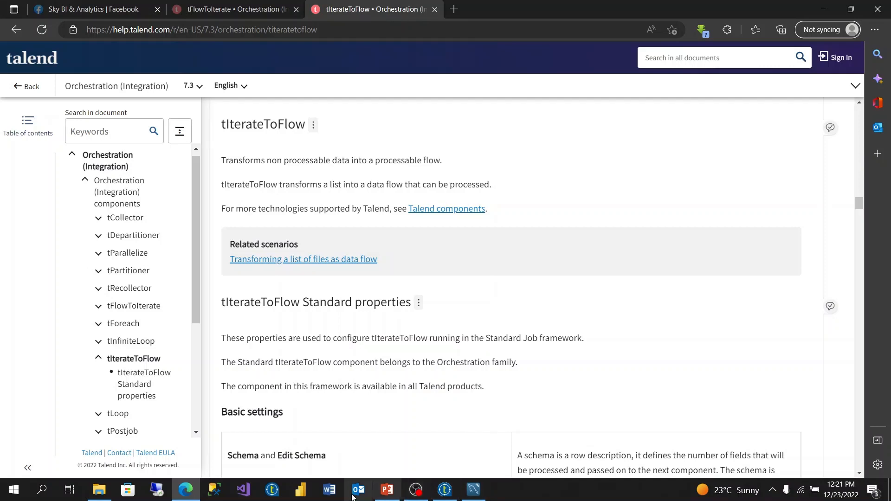
pyautogui.click(222, 9)
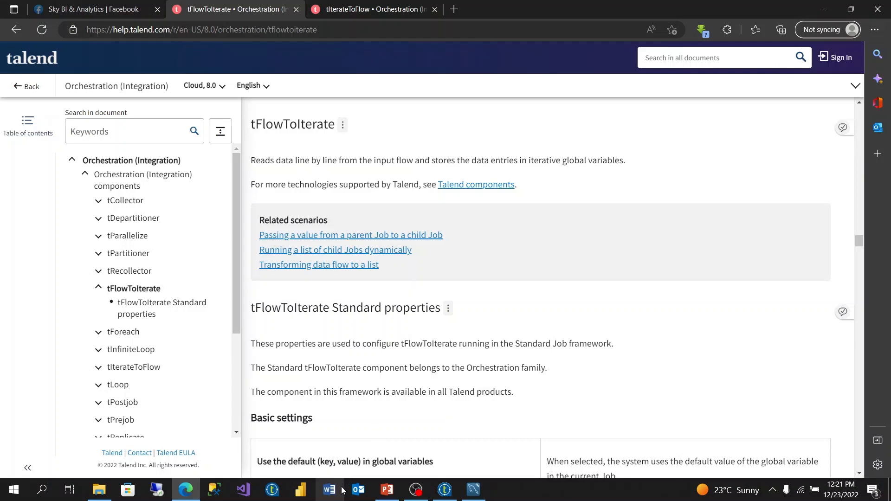
pyautogui.click(447, 459)
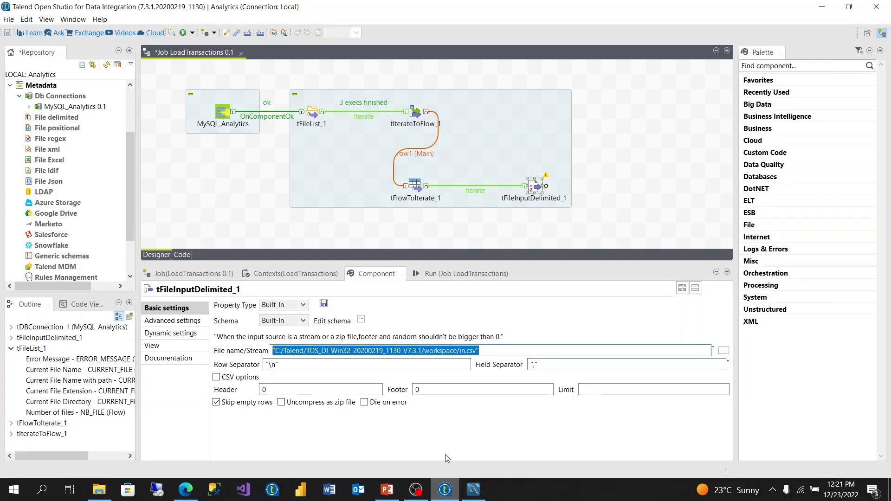
pyautogui.click(415, 188)
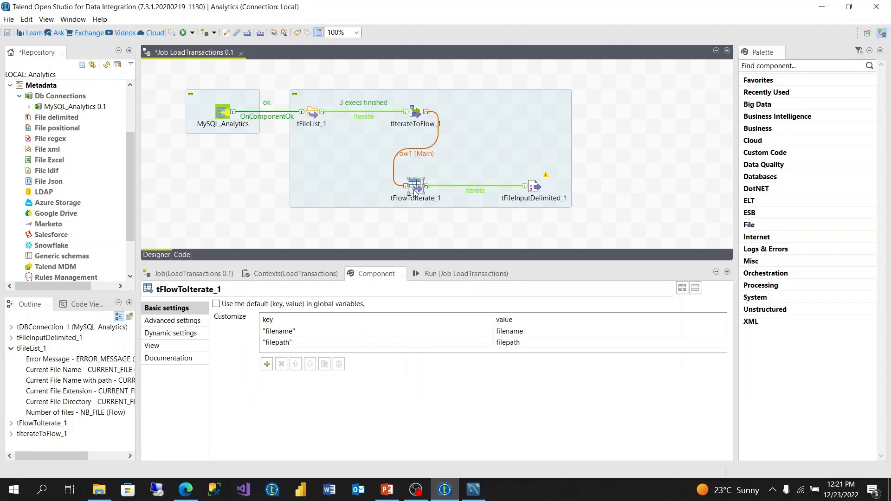
# Step: Set the file name of tFileInputDelimited_1 to the tFlowToIterate_1 filepath variable, ((String)globalMap.get("filepath"))
pyautogui.click(534, 187)
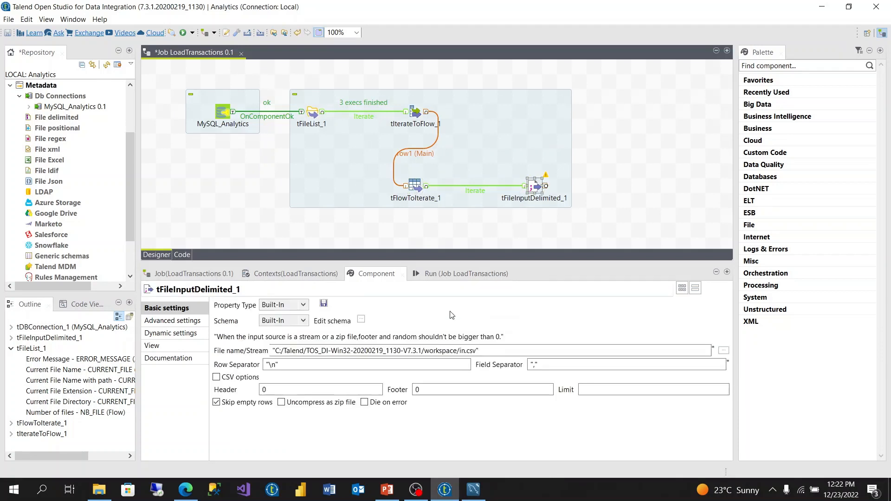
pyautogui.moveTo(498, 352); pyautogui.dragTo(271, 351)
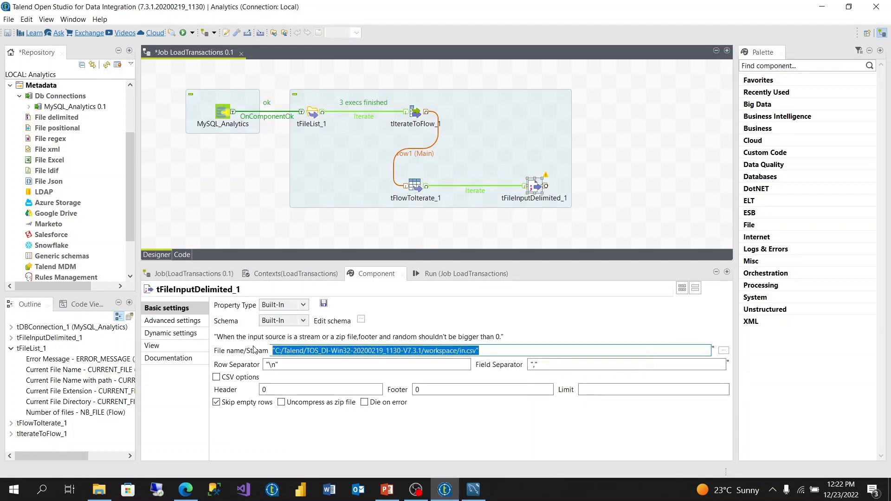
pyautogui.press('BackSpace')
pyautogui.write('t')
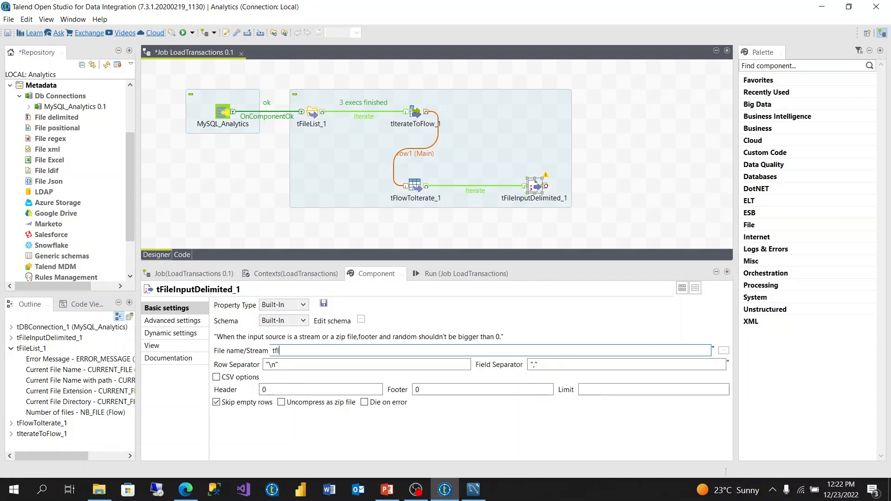
pyautogui.write('fl')
pyautogui.hotkey('ctrl', 'space')
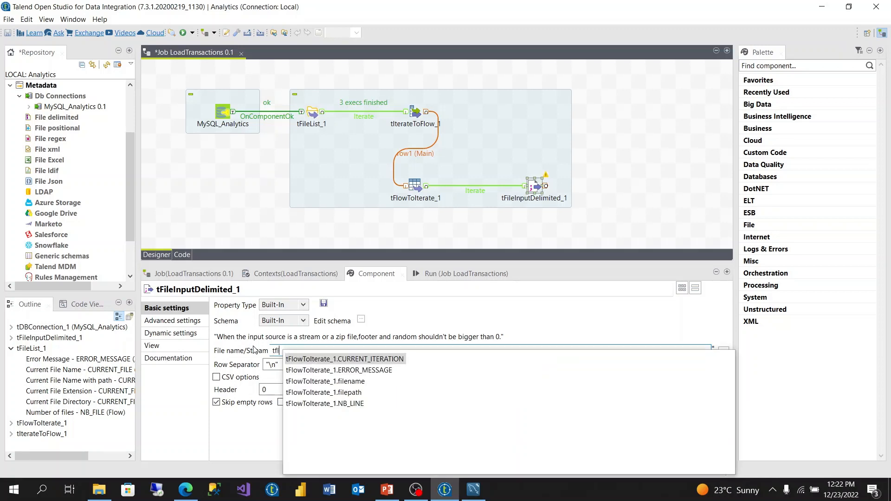
pyautogui.doubleClick(358, 393)
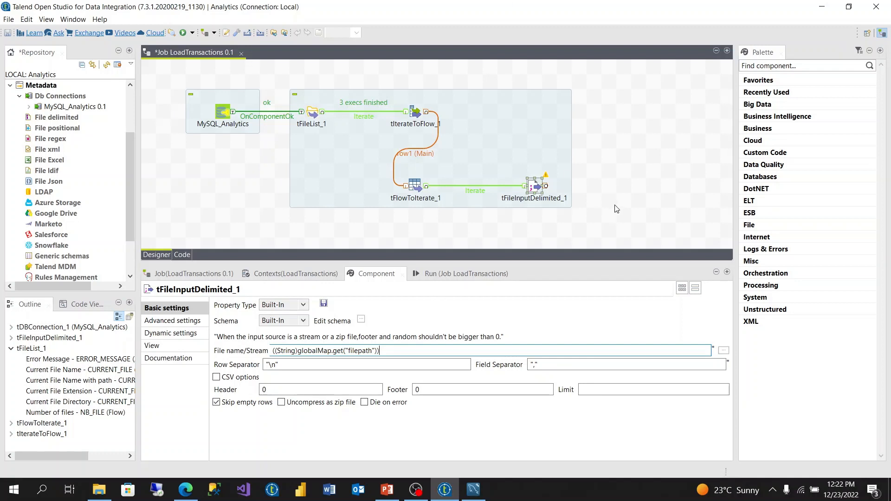
# Step: Add a tLogRow component beside tFileInputDelimited_1 and connect the two with a Main row
pyautogui.click(625, 192)
pyautogui.write('tlo')
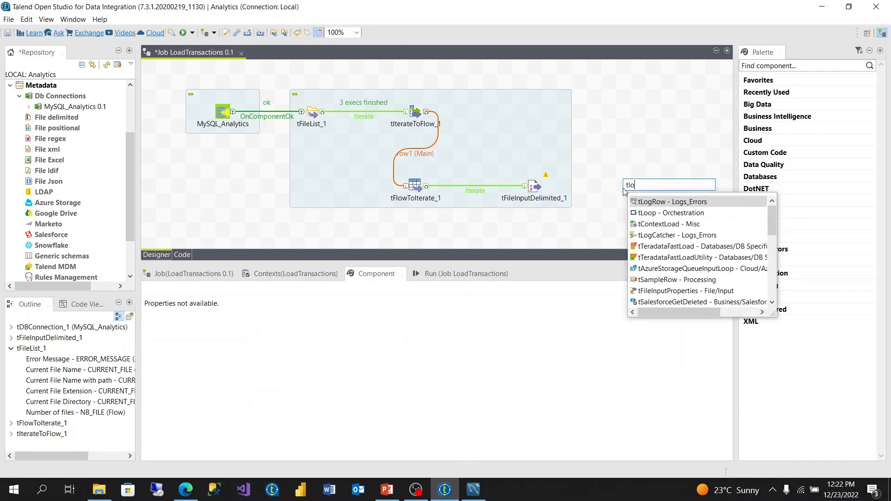
pyautogui.doubleClick(650, 203)
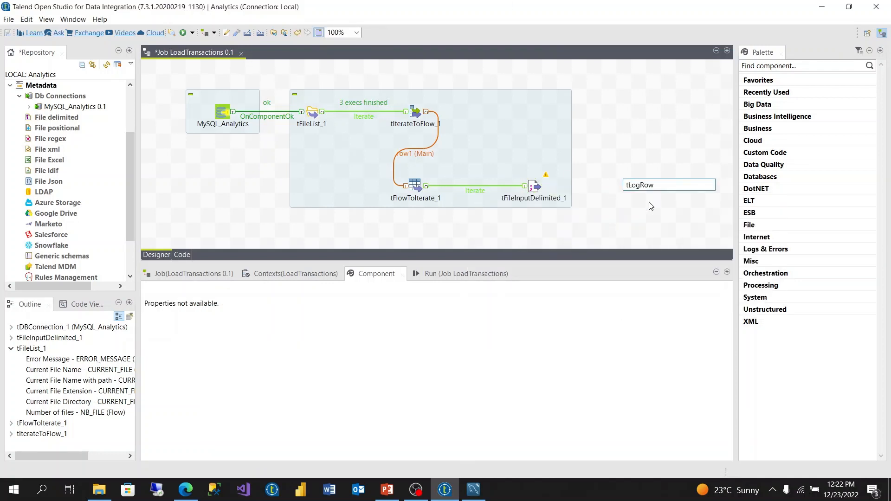
pyautogui.click(533, 191)
pyautogui.rightClick(532, 191)
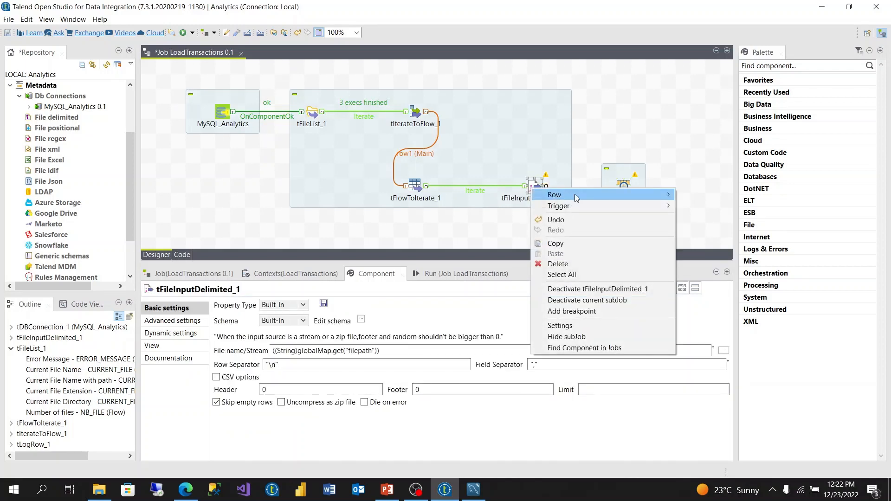
pyautogui.moveTo(575, 195)
pyautogui.click(697, 195)
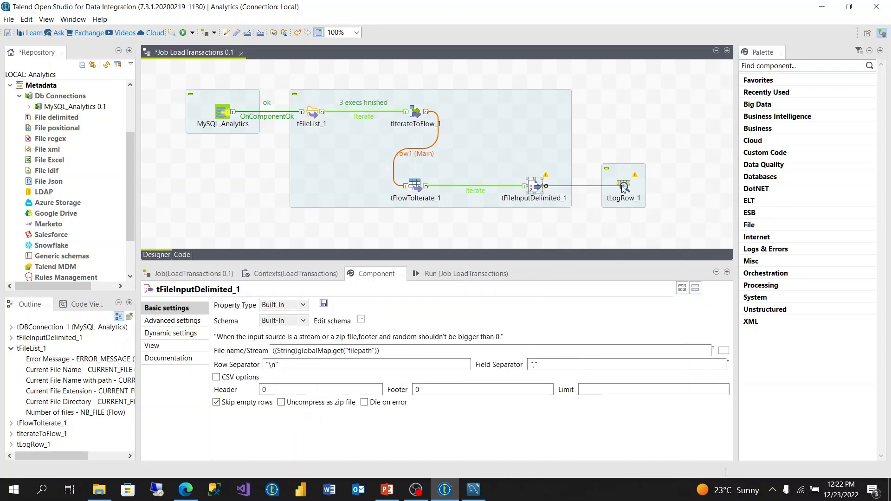
pyautogui.click(623, 186)
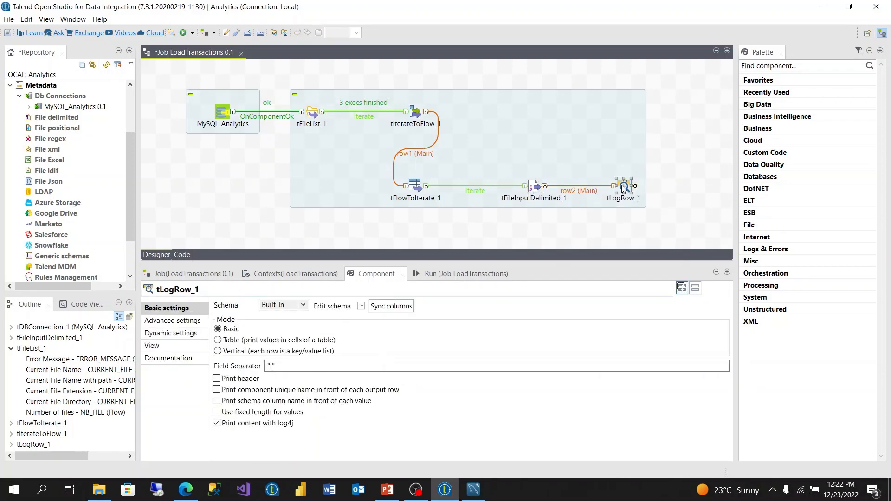
# Step: Set the mode of tLogRow_1 to Table and synchronise its columns
pyautogui.click(245, 340)
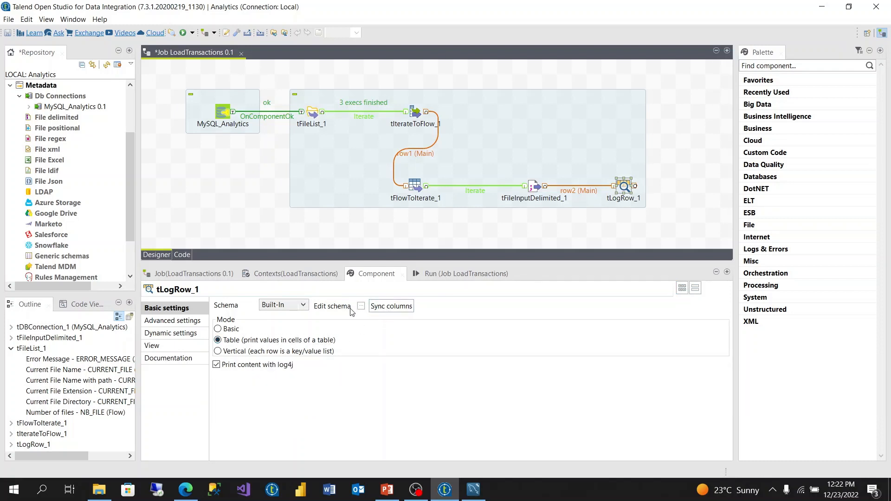
pyautogui.click(379, 308)
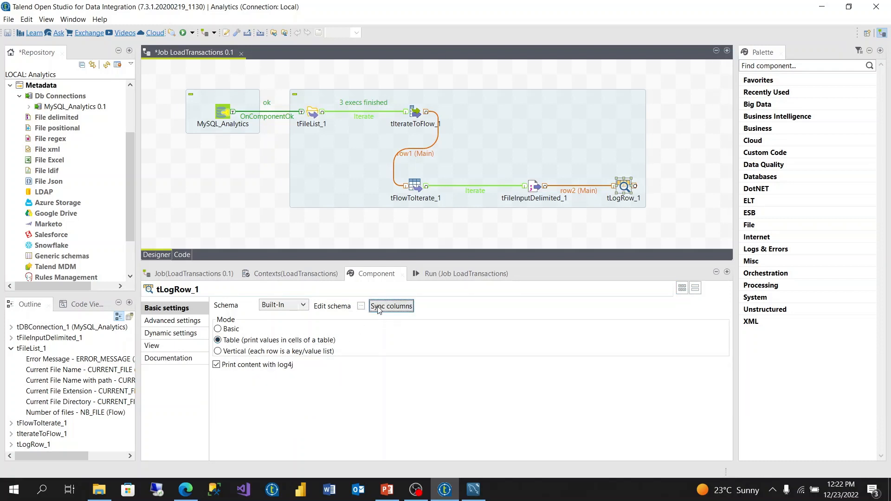
# Step: Run the LoadTransactions job and review its console output from the beginning, including the full width of the messages
pyautogui.click(464, 276)
pyautogui.click(241, 318)
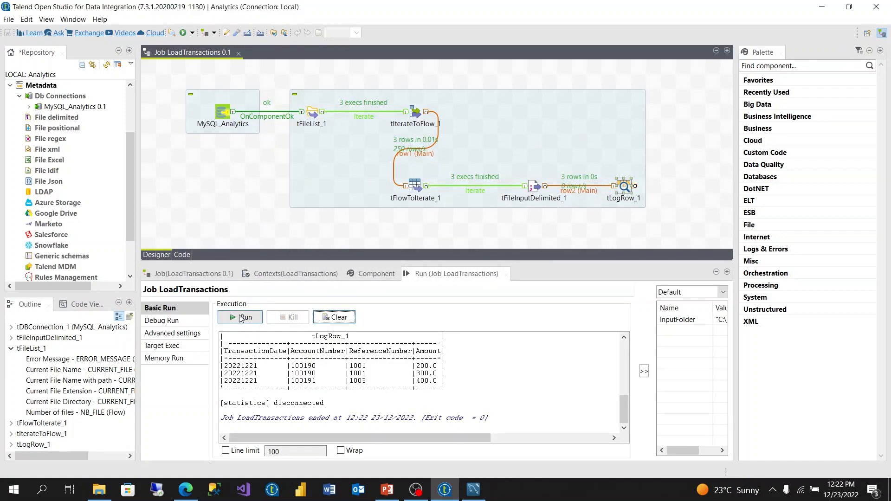
pyautogui.scroll(3, 507, 387)
pyautogui.scroll(2, 507, 387)
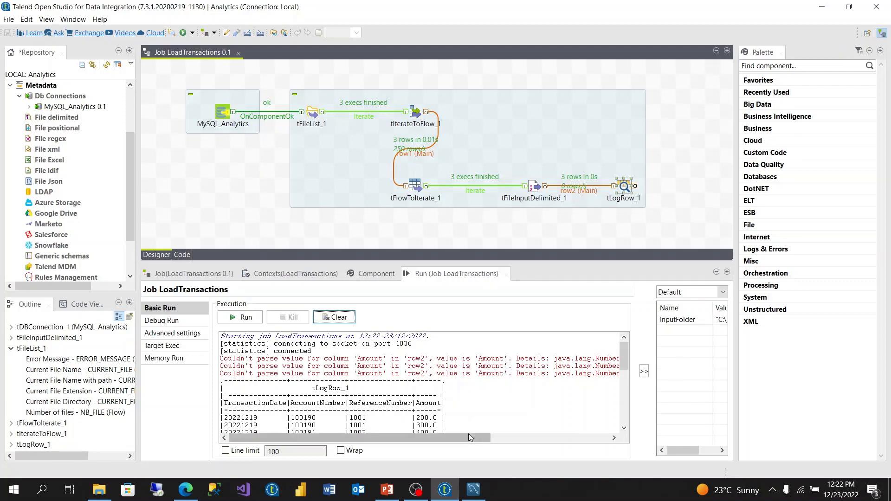
pyautogui.moveTo(469, 437); pyautogui.dragTo(603, 441)
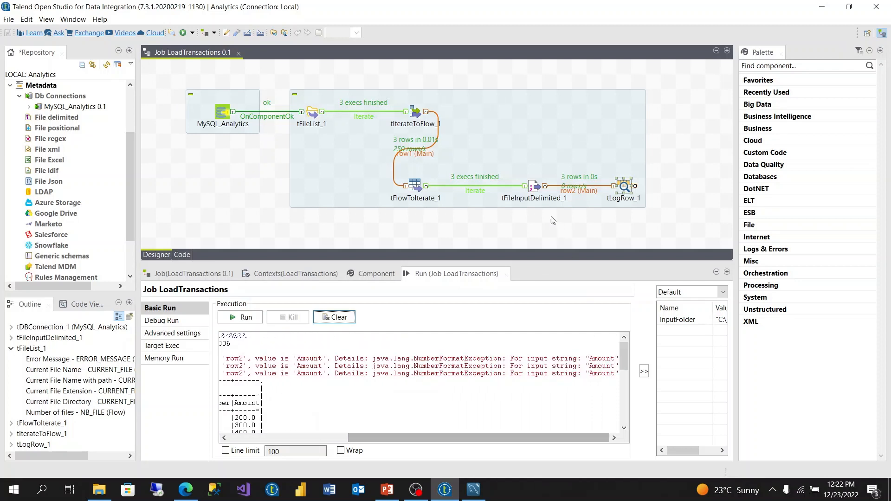
# Step: Check the basic settings of tFileInputDelimited_1 and tLogRow_1 and reread the job's console output
pyautogui.doubleClick(531, 186)
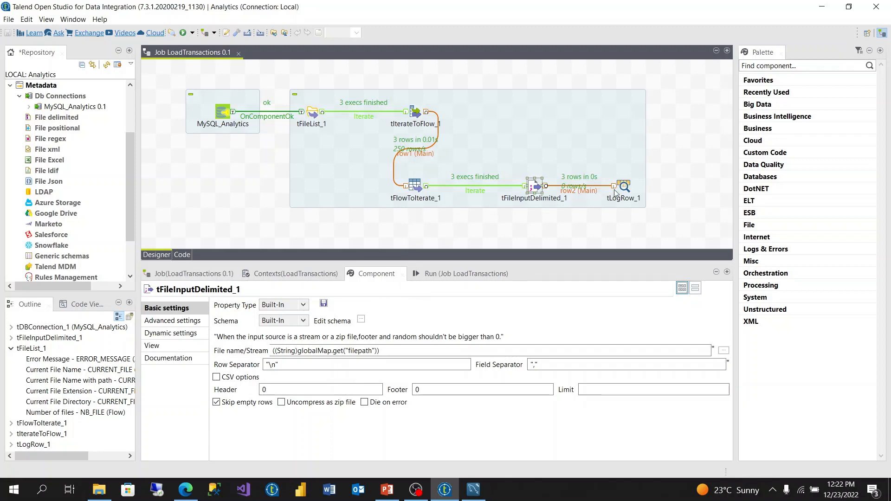
pyautogui.click(622, 196)
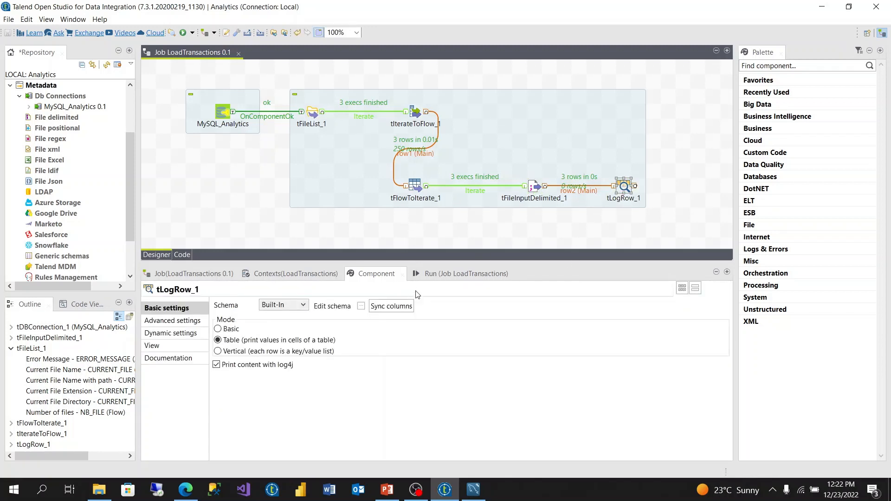
pyautogui.click(449, 274)
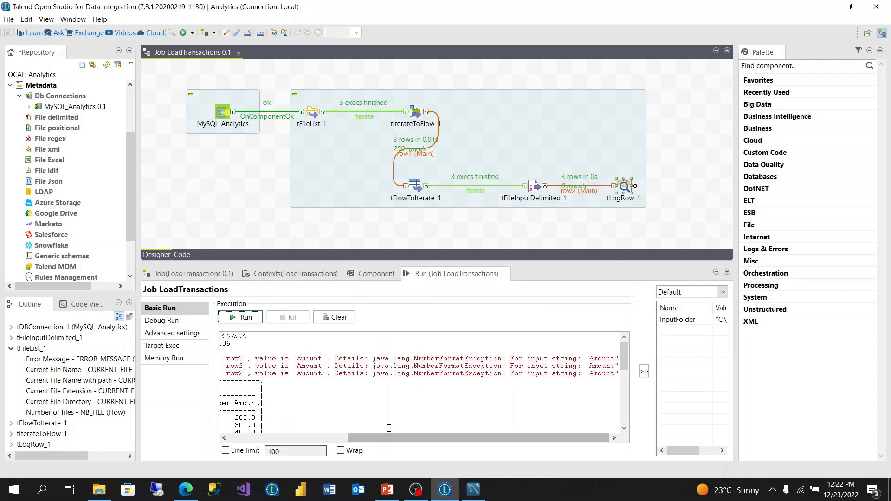
pyautogui.moveTo(386, 436); pyautogui.dragTo(246, 443)
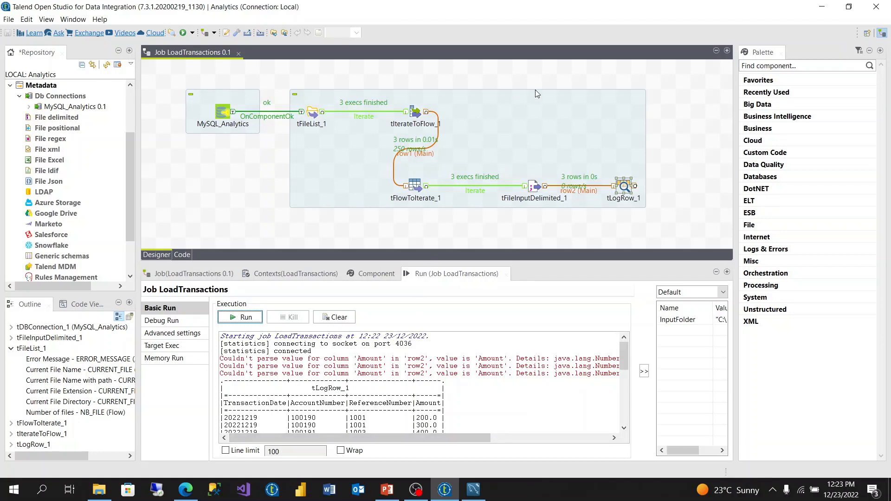
# Step: Check the schema of tFileInputDelimited_1 and set its Header to 1 so the column titles are skipped
pyautogui.doubleClick(542, 199)
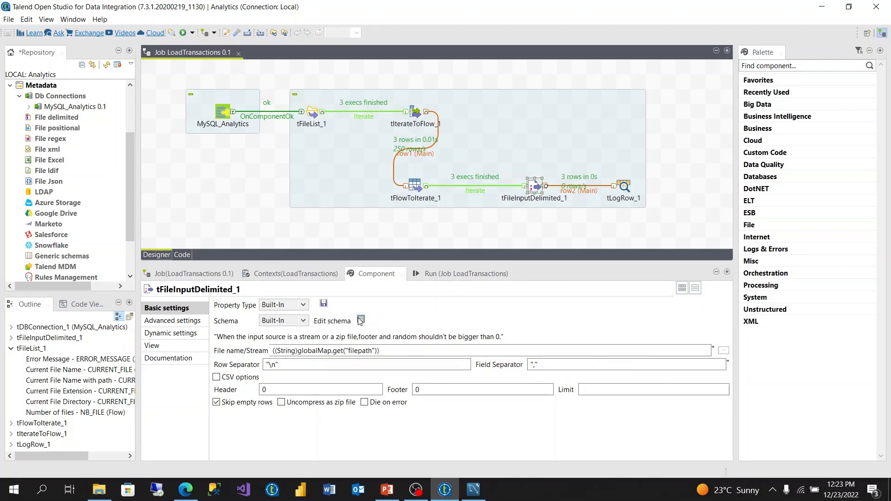
pyautogui.click(361, 320)
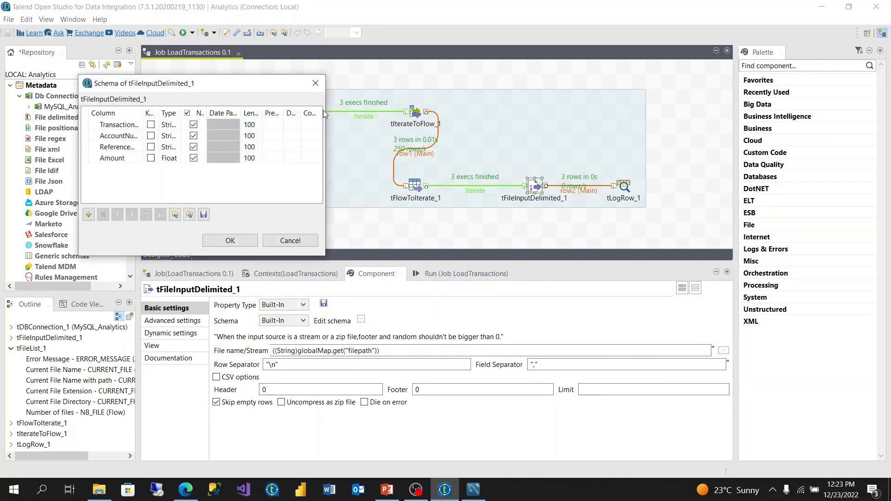
pyautogui.click(315, 83)
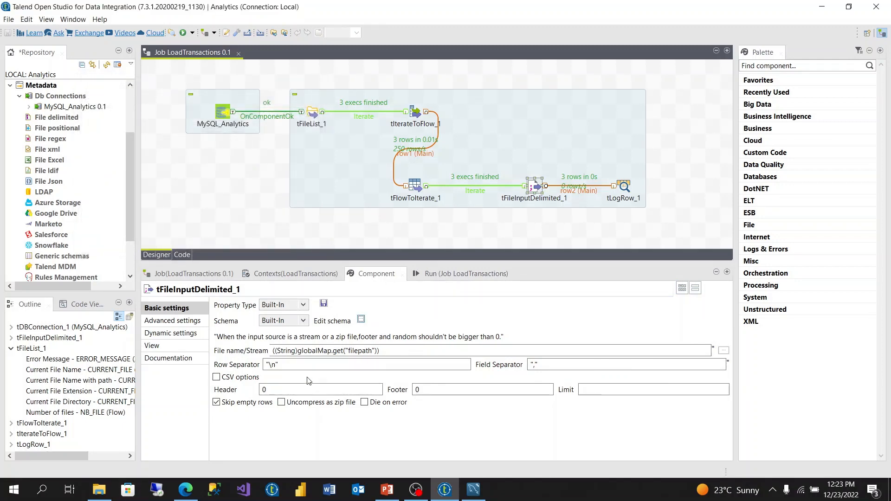
pyautogui.click(286, 389)
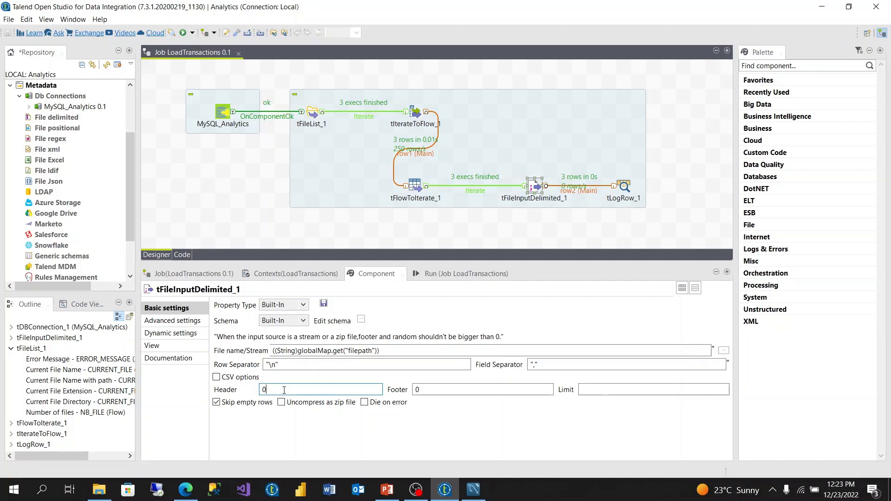
pyautogui.press('BackSpace')
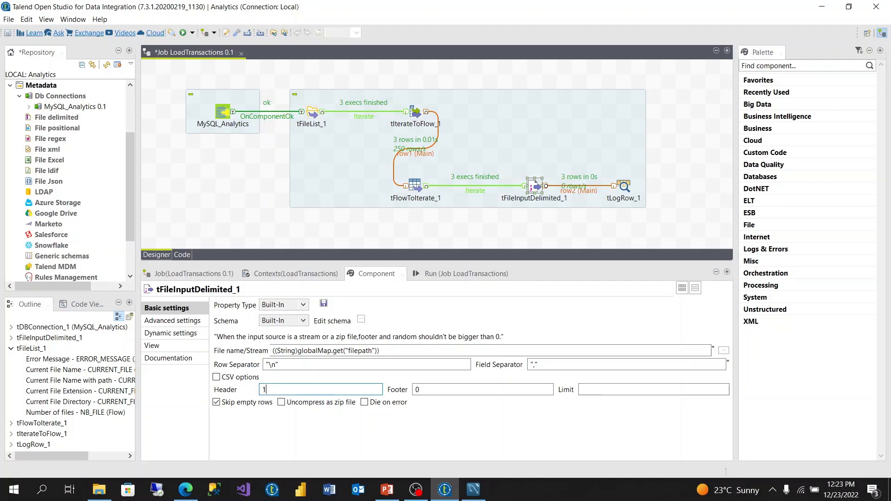
# Step: Run the LoadTransactions job and review each tLogRow_1 table in the console output
pyautogui.click(478, 272)
pyautogui.click(240, 318)
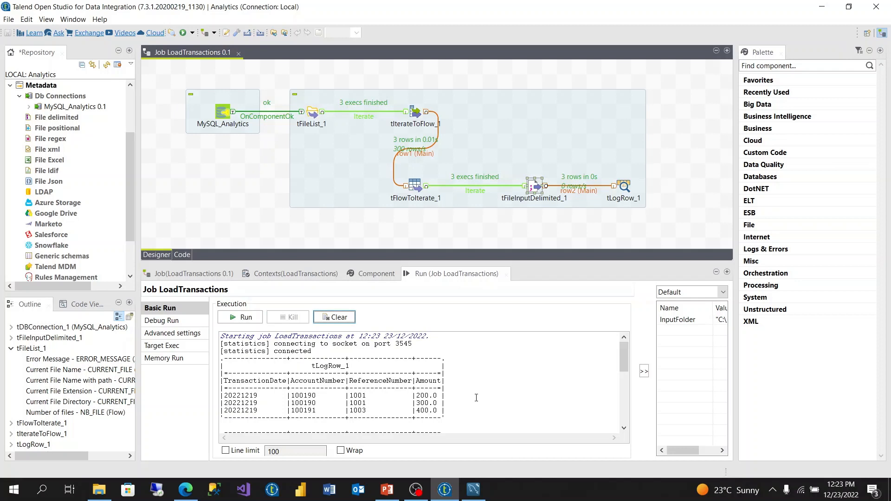
pyautogui.moveTo(457, 413); pyautogui.dragTo(216, 358)
pyautogui.scroll(-4, 490, 419)
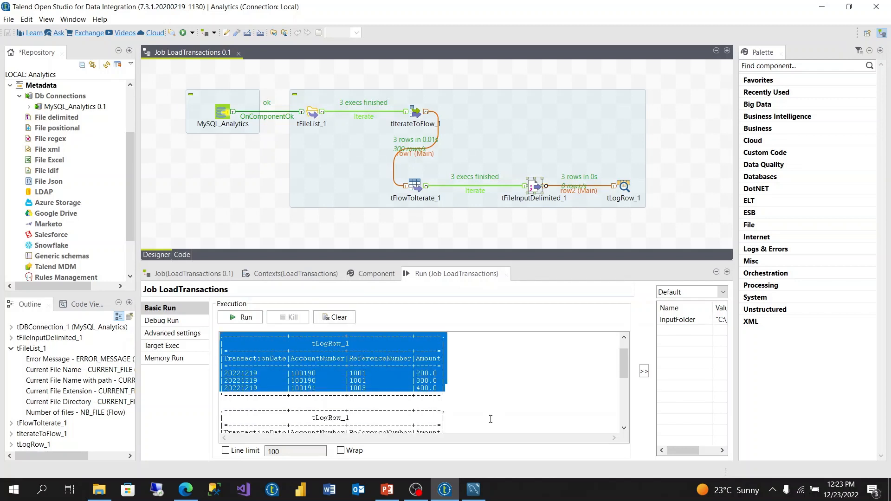
pyautogui.moveTo(470, 398); pyautogui.dragTo(216, 339)
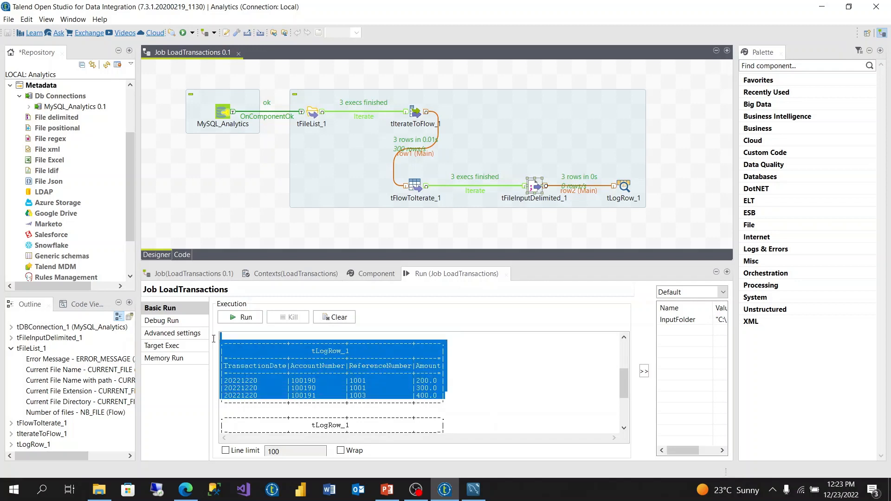
pyautogui.scroll(-4, 538, 418)
pyautogui.moveTo(450, 397); pyautogui.dragTo(202, 333)
pyautogui.scroll(2, 523, 397)
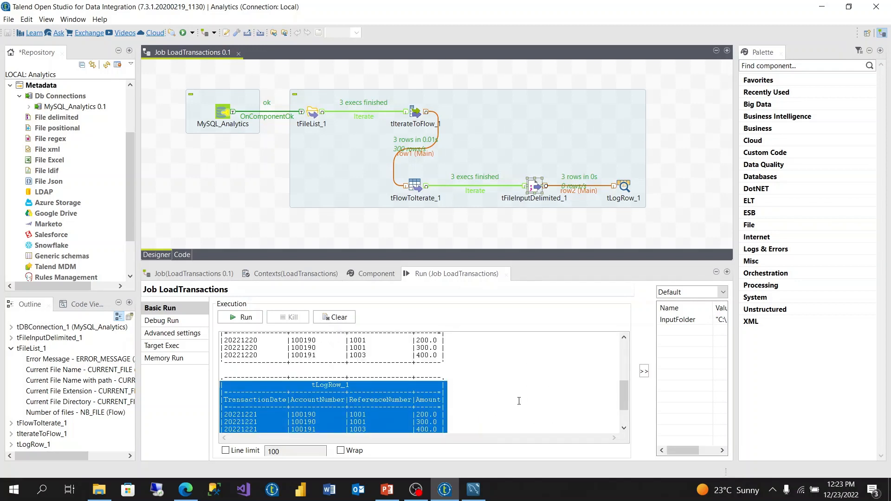
pyautogui.click(461, 404)
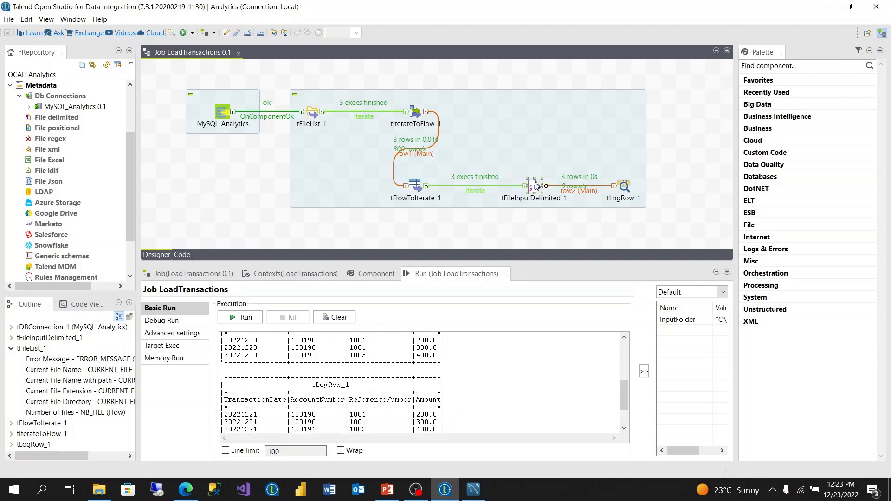
# Step: Clear the run console and delete the tLogRow_1 component from the job
pyautogui.click(335, 317)
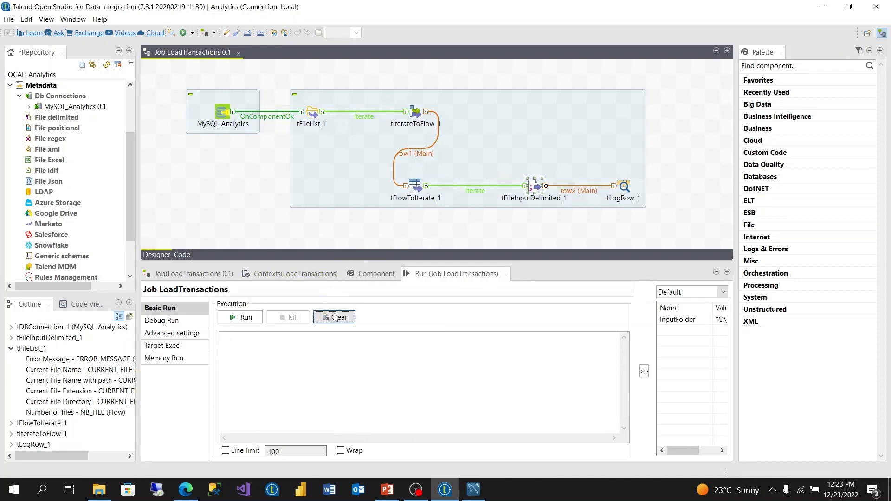
pyautogui.click(625, 188)
pyautogui.press('Delete')
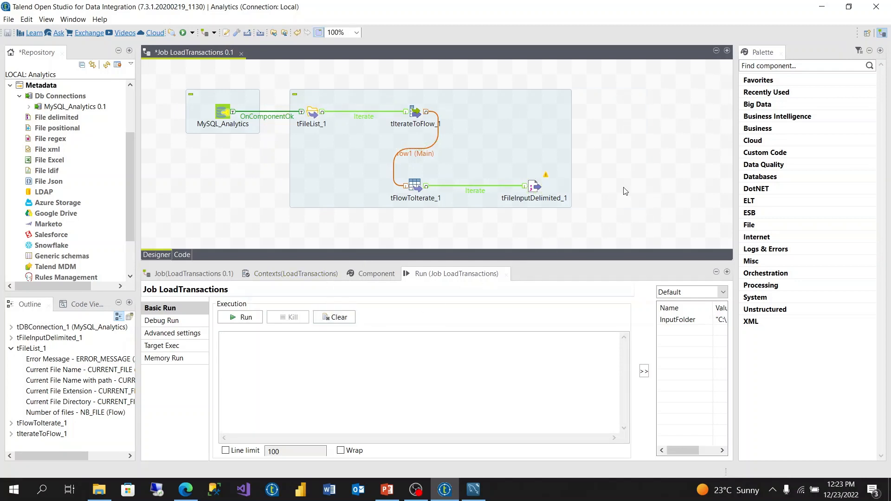
# Step: Add a tMysqlOutput component beside tFileInputDelimited_1 and connect the two with a Main row
pyautogui.write('tmy')
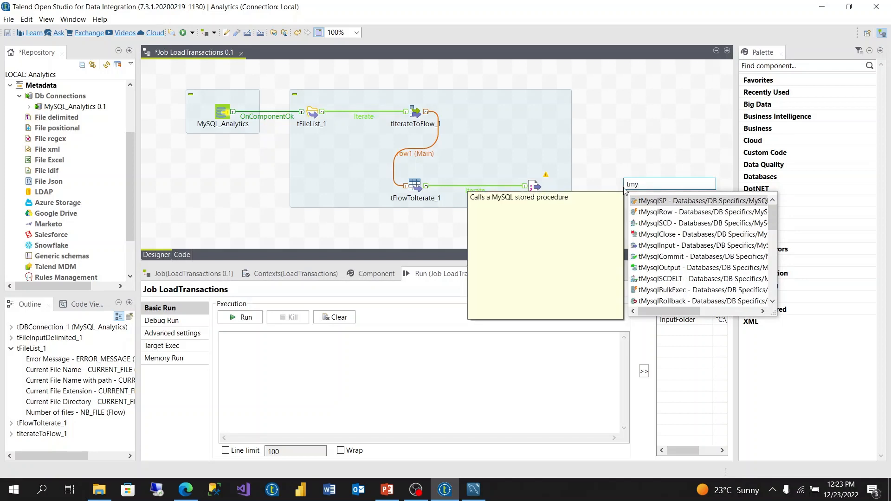
pyautogui.click(677, 269)
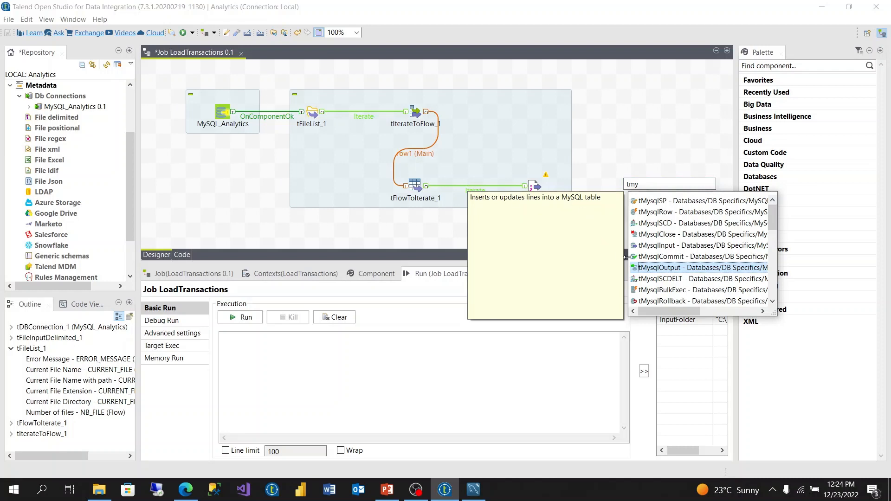
pyautogui.doubleClick(662, 267)
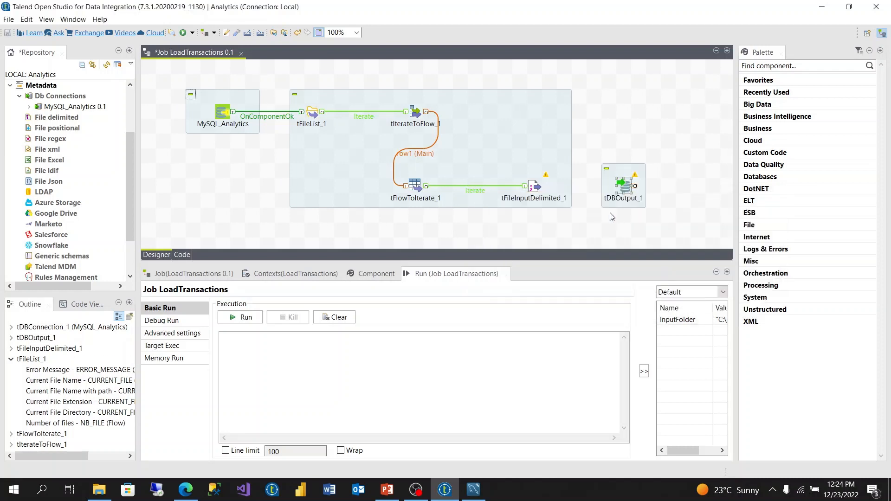
pyautogui.rightClick(534, 187)
pyautogui.moveTo(575, 197)
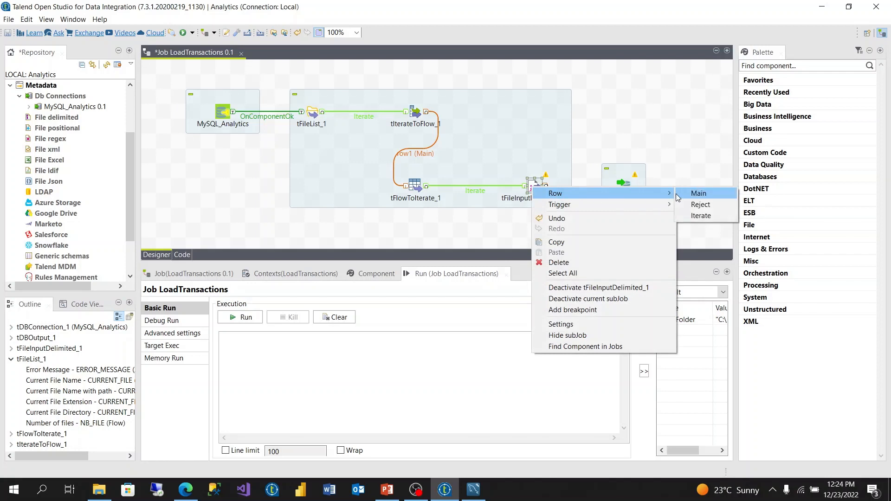
pyautogui.click(696, 195)
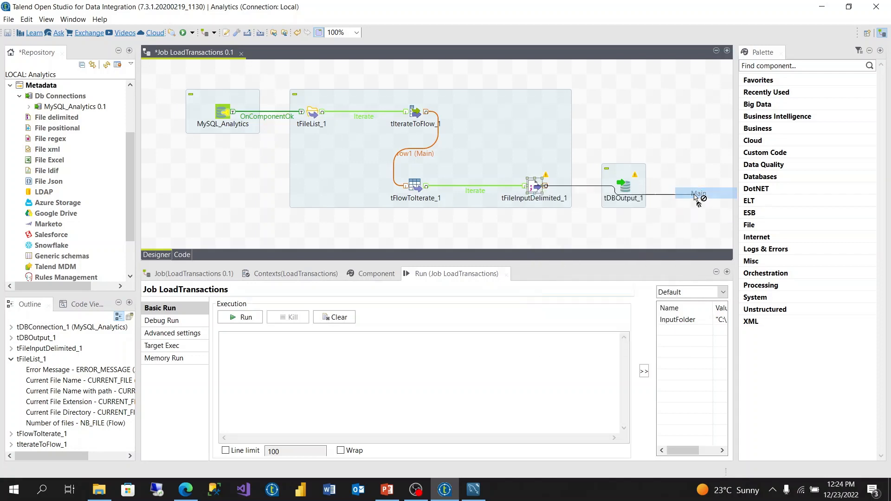
pyautogui.click(626, 188)
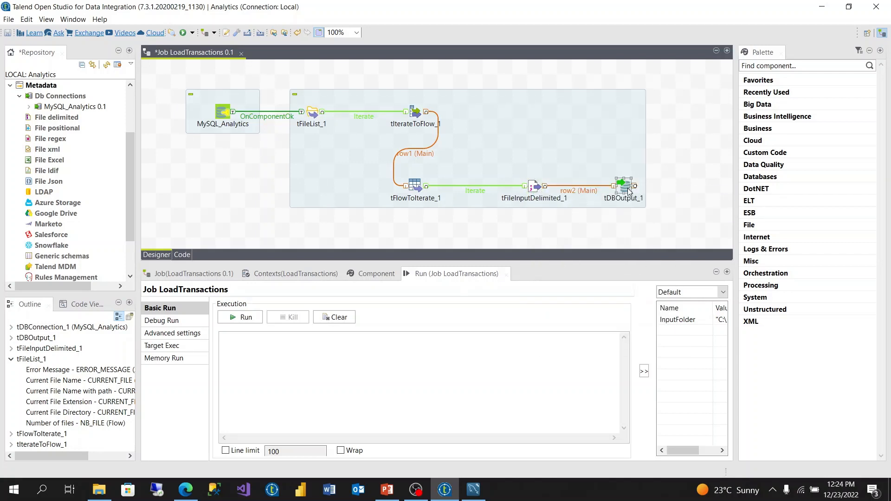
# Step: Make tDBOutput_1 use the existing connection tDBConnection_1 - MySQL_Analytics
pyautogui.click(369, 273)
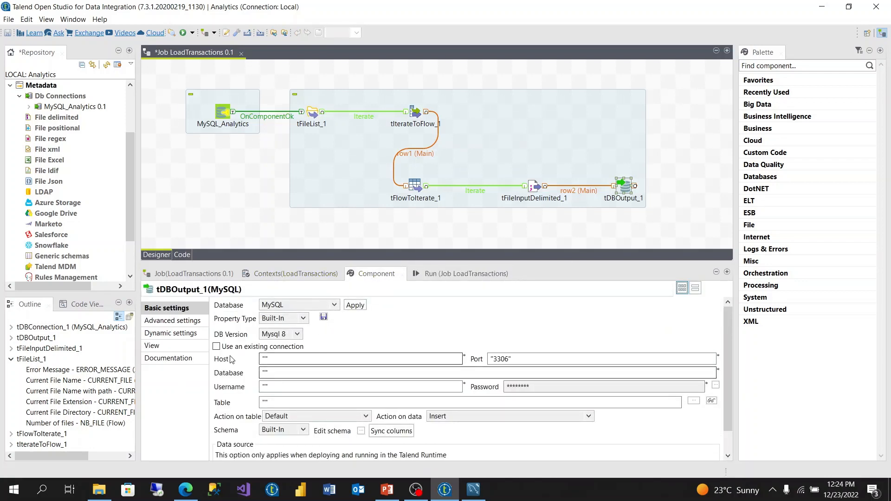
pyautogui.click(217, 347)
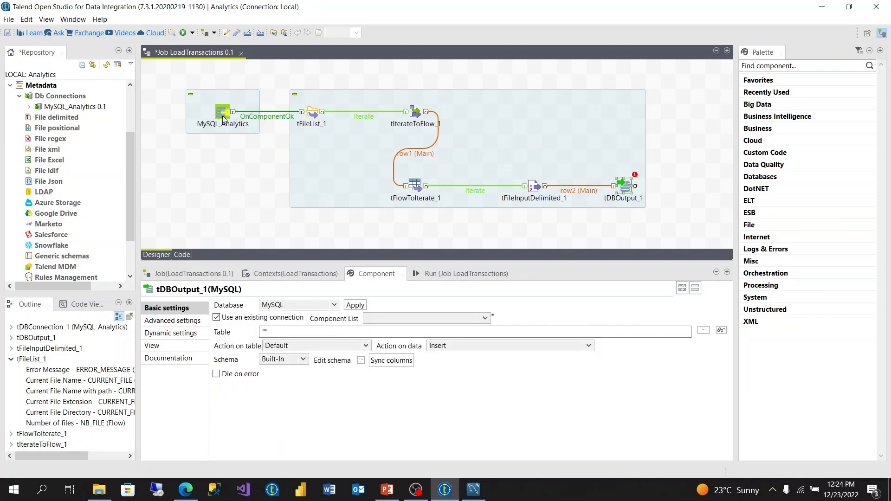
pyautogui.click(481, 319)
pyautogui.click(448, 328)
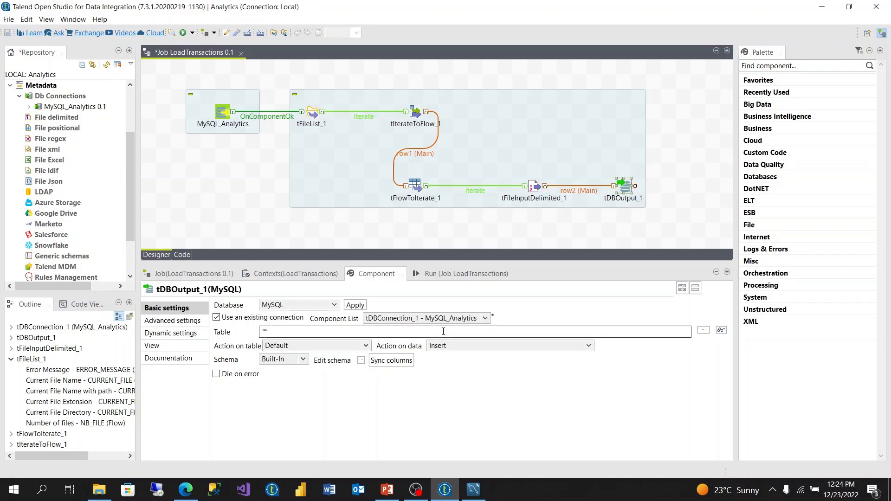
pyautogui.click(485, 319)
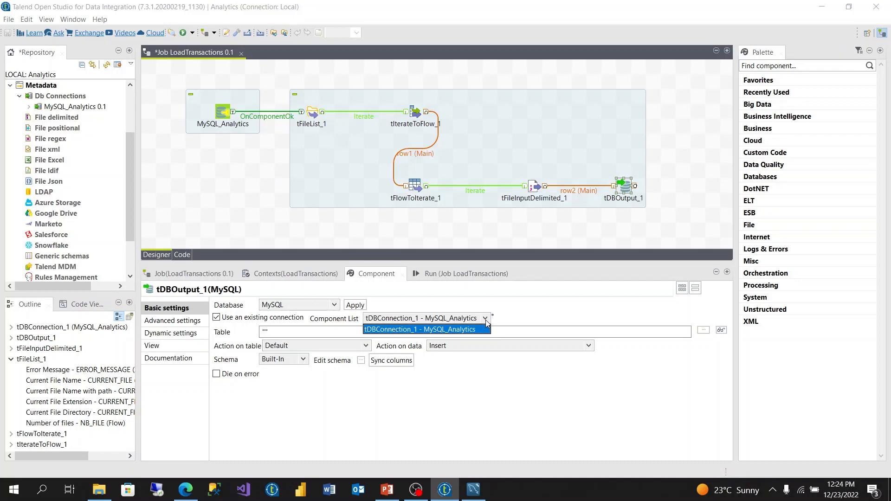
pyautogui.click(457, 330)
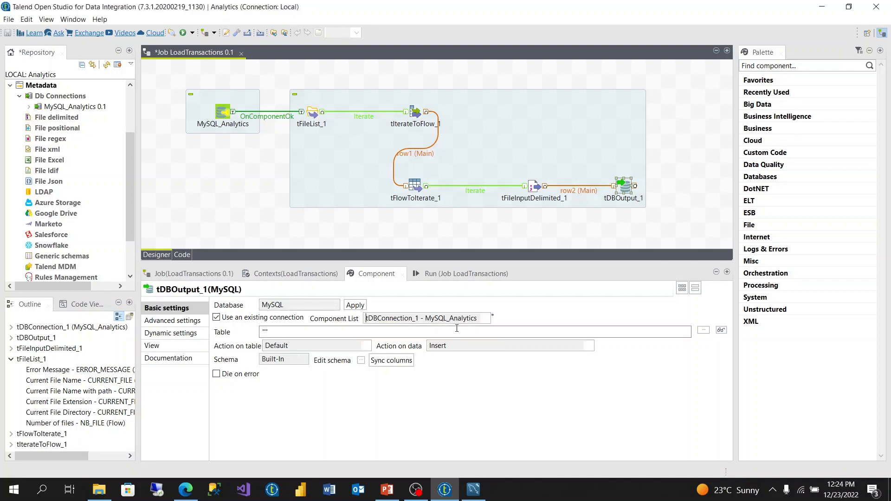
# Step: Set the table of tDBOutput_1 to "transactions" and synchronise its columns
pyautogui.click(266, 333)
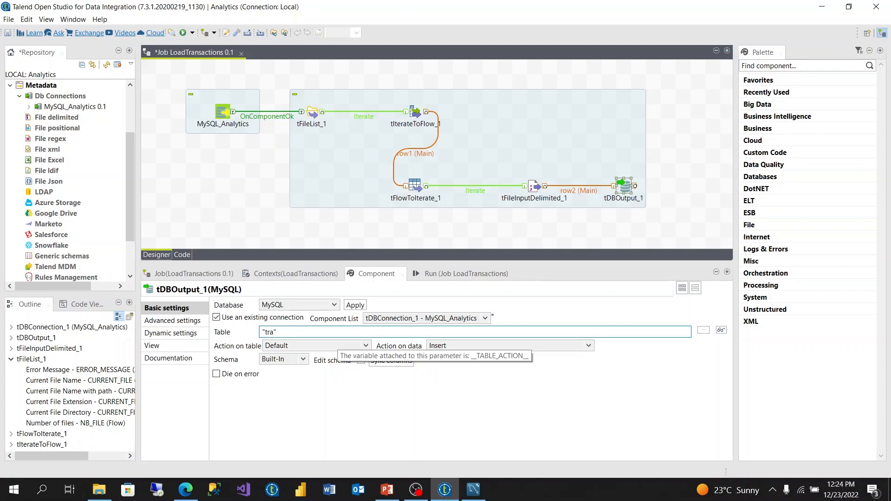
pyautogui.write('transactions')
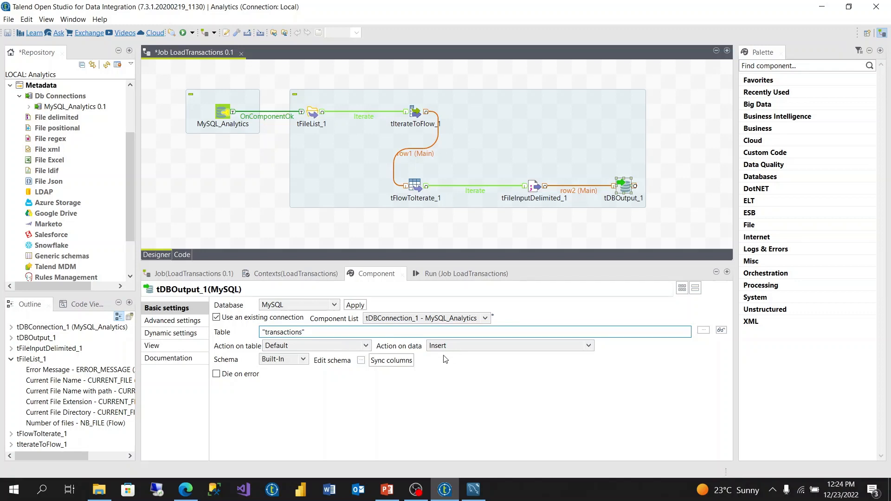
pyautogui.click(373, 364)
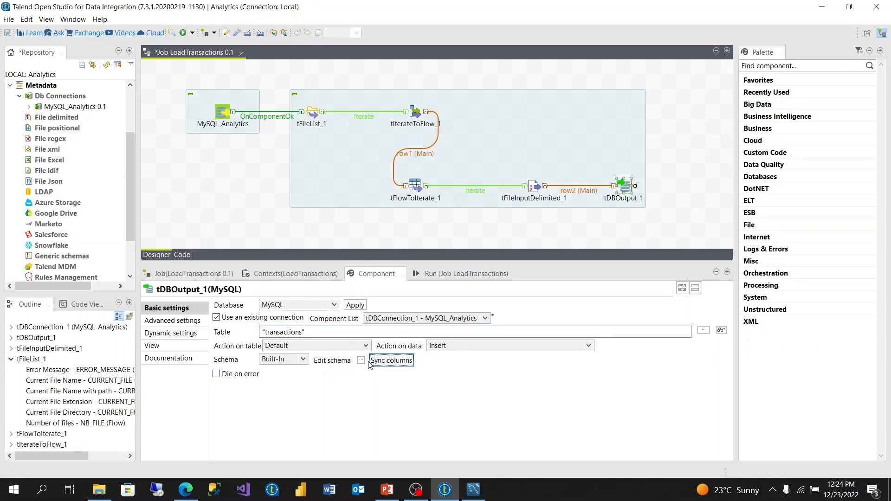
# Step: Review the schema of tDBOutput_1, comparing its column names with the Db Column names, and accept it
pyautogui.click(362, 362)
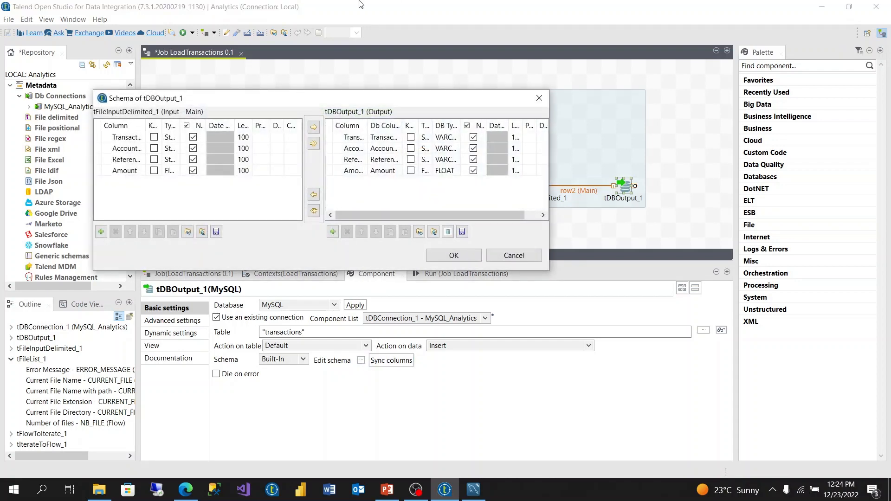
pyautogui.click(355, 138)
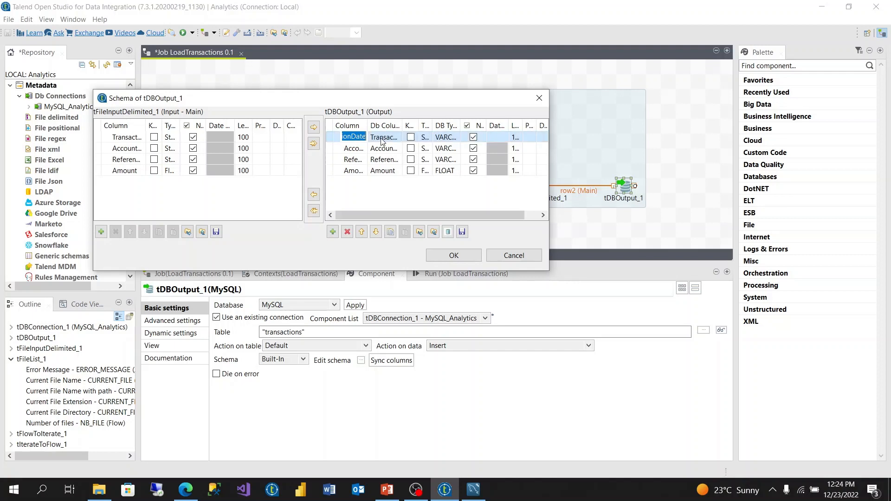
pyautogui.press('Tab')
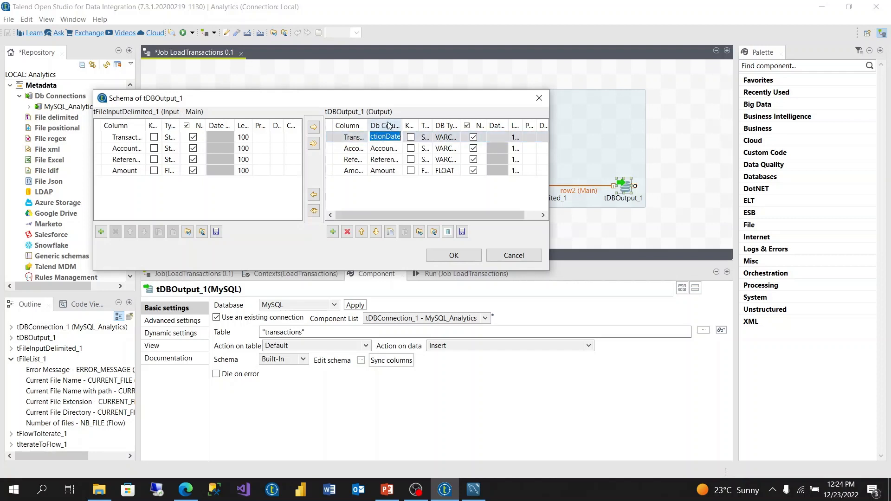
pyautogui.click(353, 150)
pyautogui.click(385, 149)
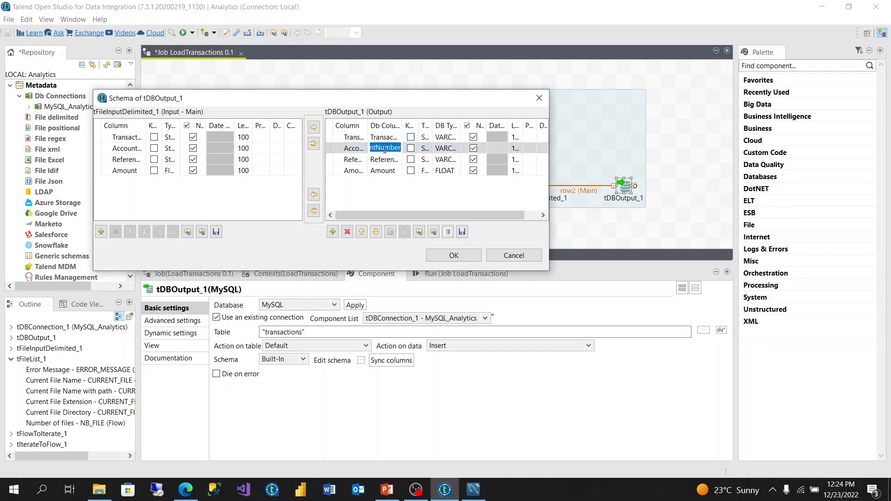
pyautogui.click(384, 160)
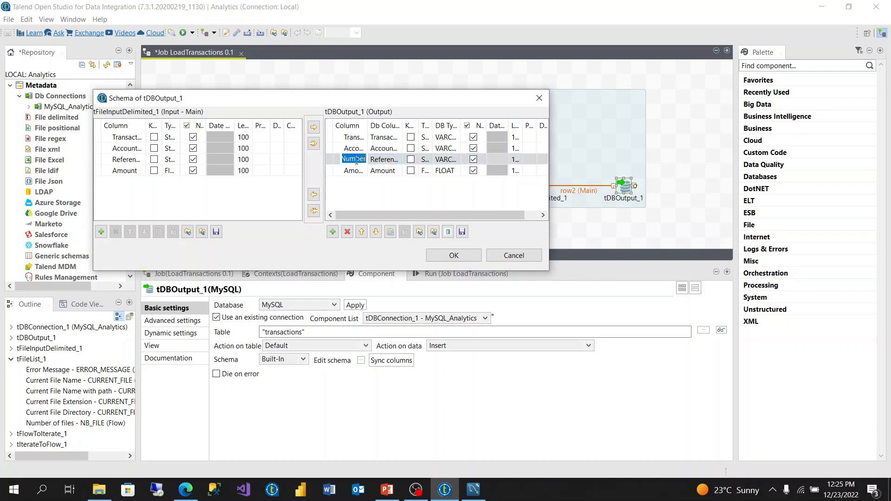
pyautogui.click(383, 160)
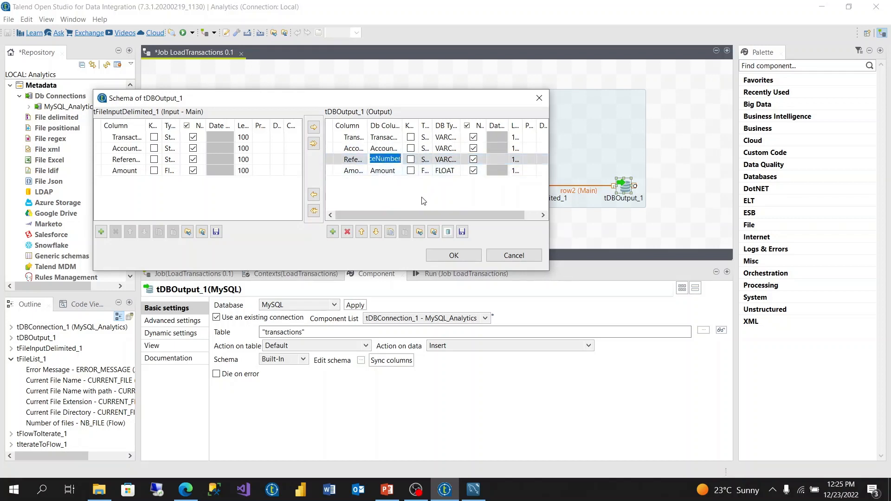
pyautogui.click(454, 255)
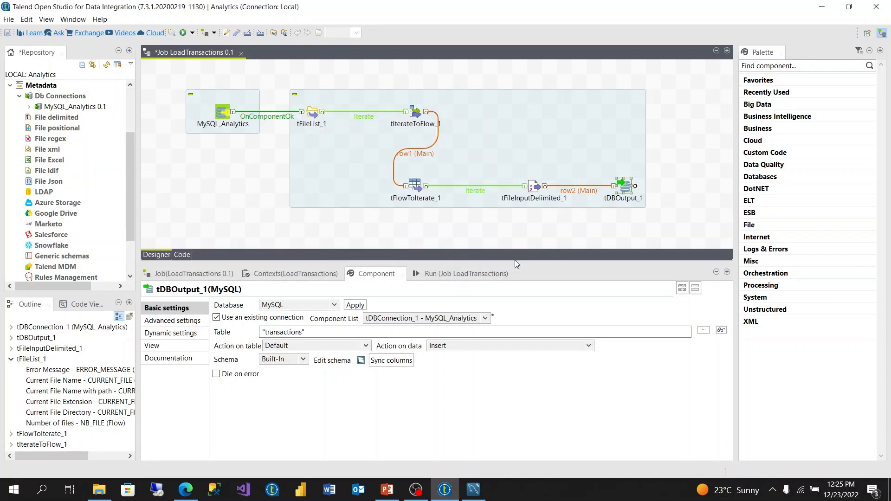
# Step: Run the LoadTransactions job to load the CSV rows into the MySQL transactions table
pyautogui.click(484, 273)
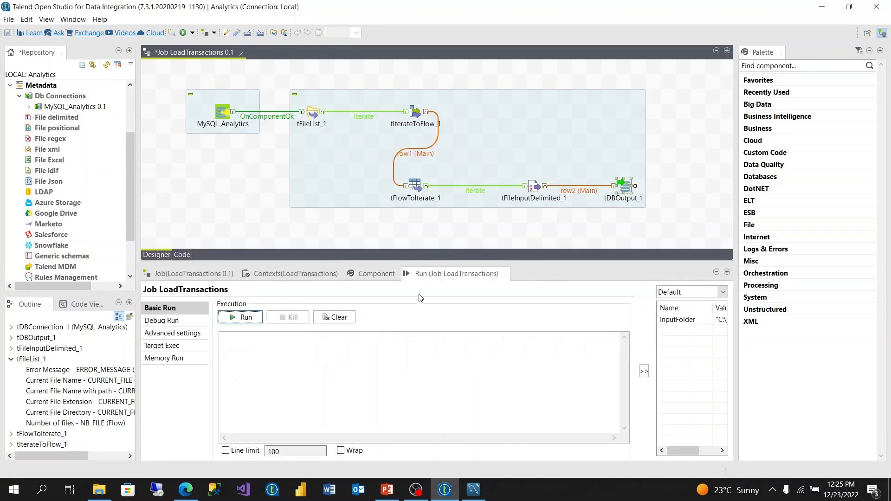
pyautogui.click(257, 317)
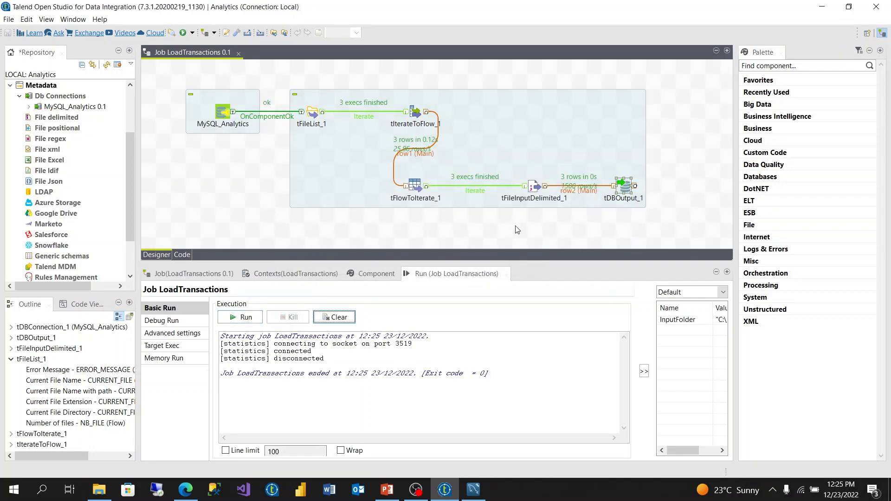
# Step: Rerun the SELECT query on analytics.transactions in MySQL Workbench, and clear the run output back in Talend Open Studio
pyautogui.click(469, 494)
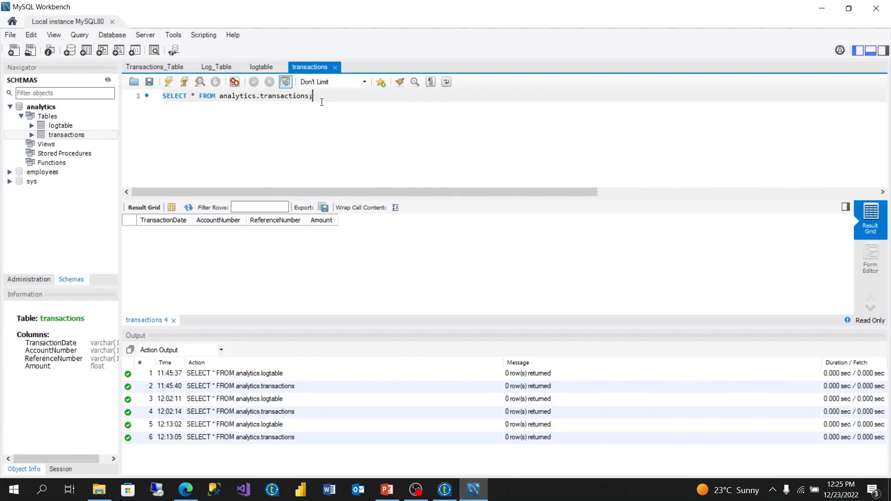
pyautogui.click(168, 82)
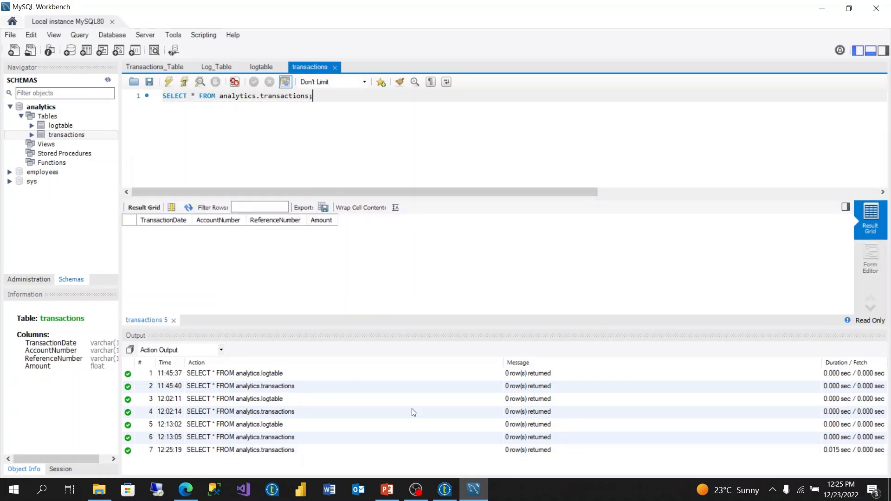
pyautogui.click(450, 495)
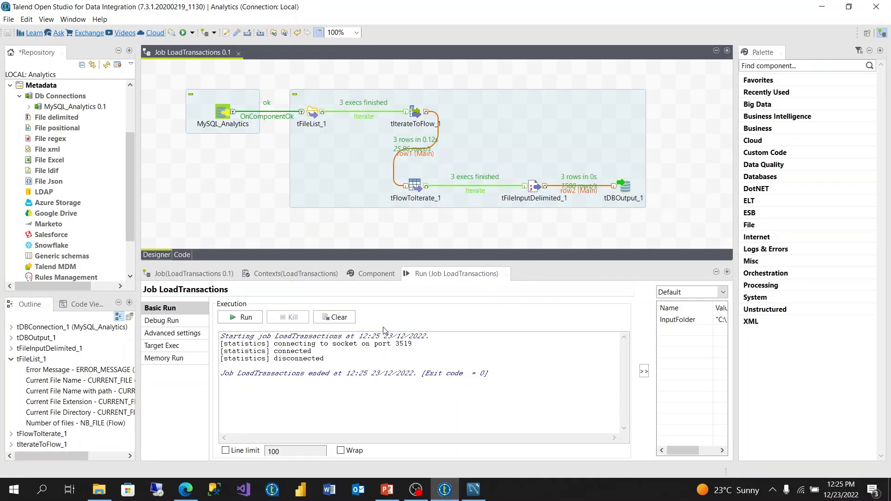
pyautogui.click(349, 319)
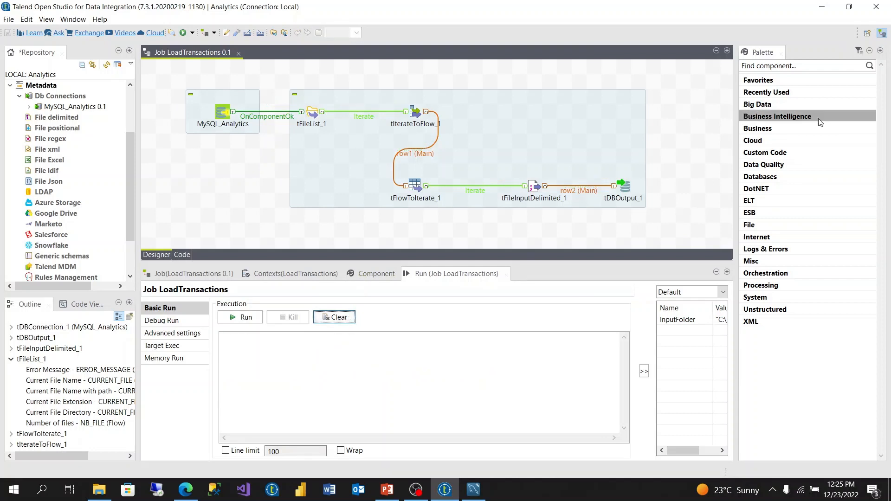
# Step: Add a tMysqlCommit component to the job canvas beside tDBOutput_1
pyautogui.click(686, 191)
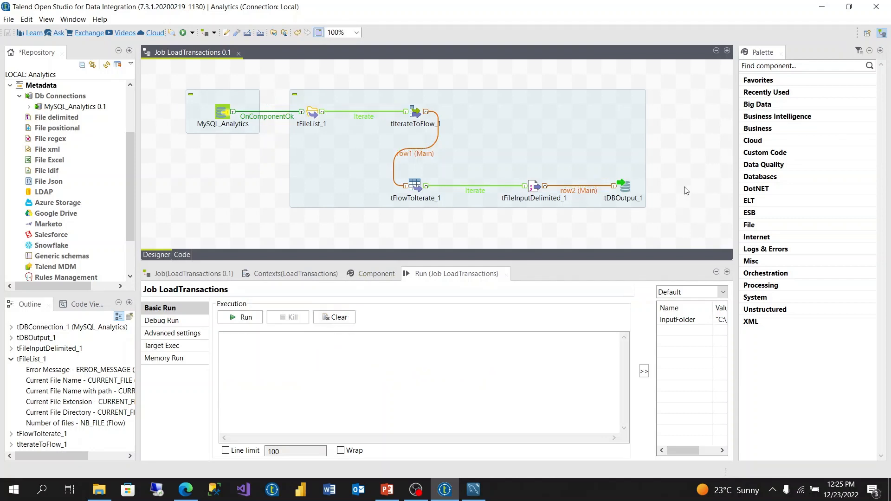
pyautogui.write('t')
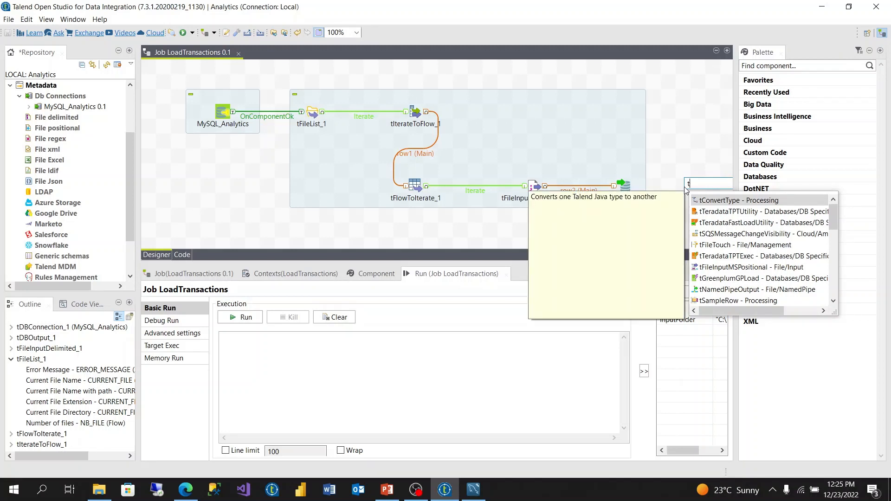
pyautogui.write('ymy')
pyautogui.press('Down')
pyautogui.press('Down')
pyautogui.press('Down')
pyautogui.press('Down')
pyautogui.press('Down')
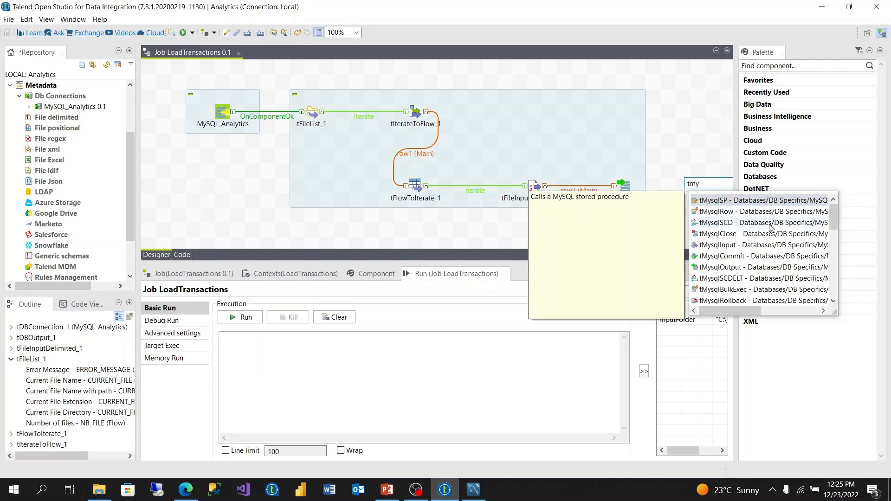
pyautogui.press('Return')
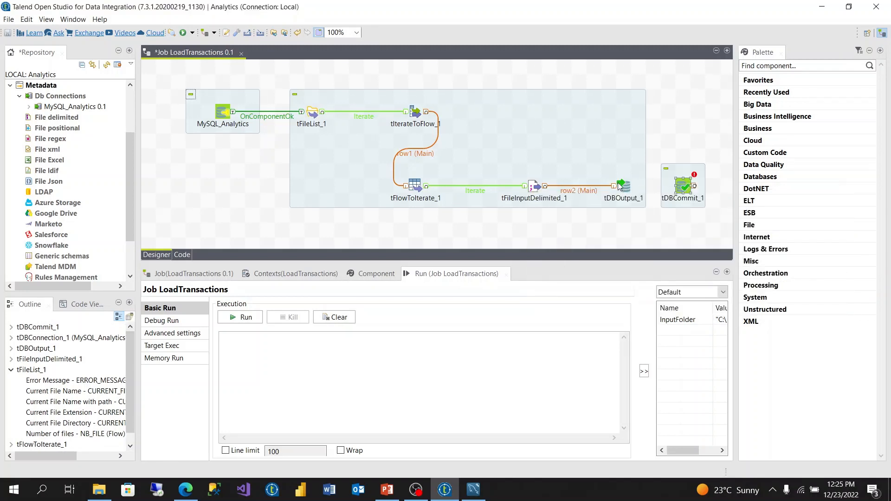
# Step: Connect tDBOutput_1 to tDBCommit_1 with an On Component Ok trigger
pyautogui.rightClick(629, 192)
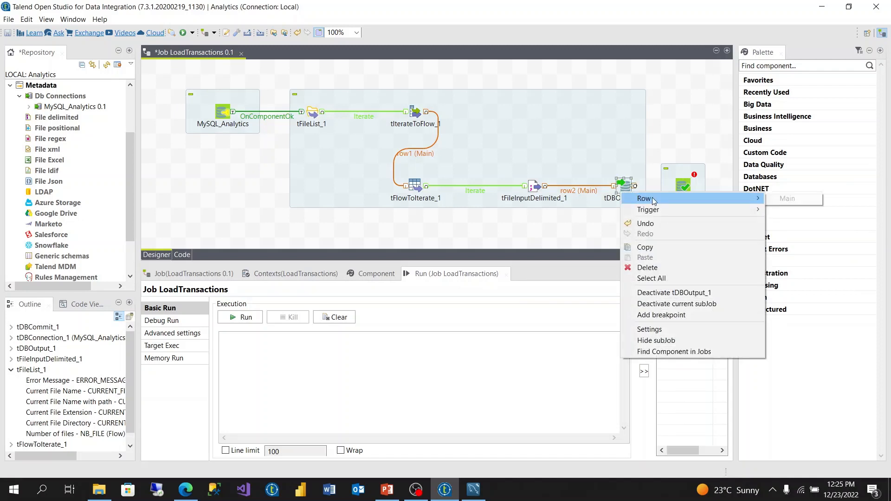
pyautogui.moveTo(736, 213)
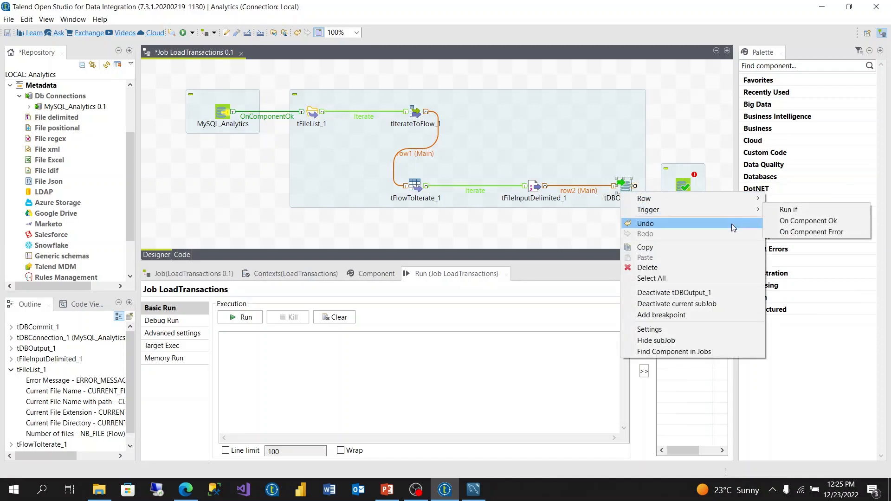
pyautogui.click(789, 221)
pyautogui.click(689, 189)
# Step: Configure tDBCommit_1 to use tDBConnection_1 - MySQL_Analytics and disable its Close Connection option
pyautogui.click(689, 189)
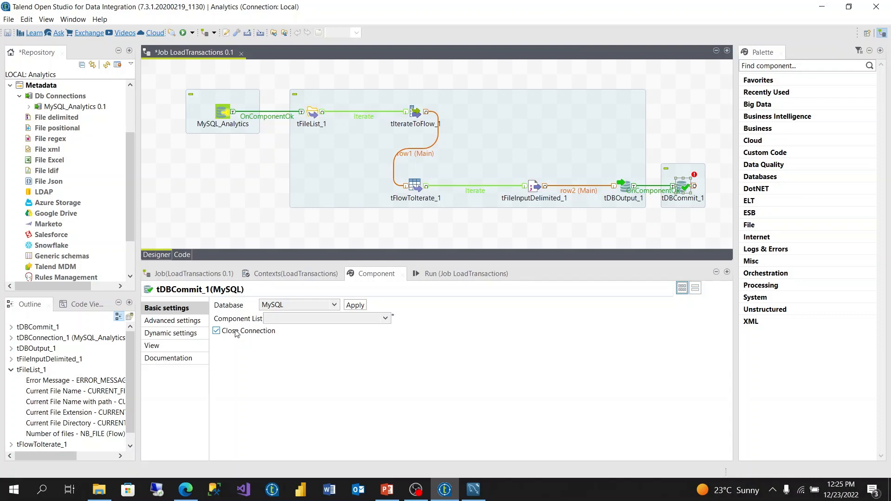
pyautogui.click(236, 334)
pyautogui.click(339, 317)
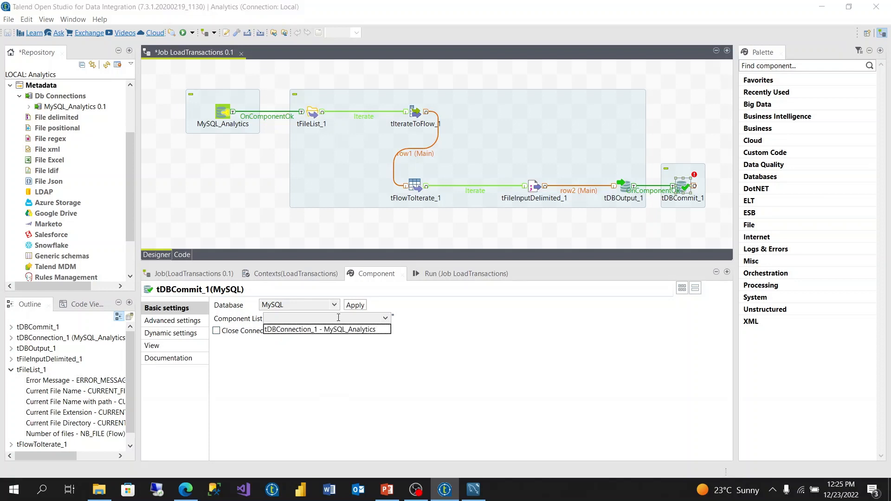
pyautogui.click(310, 330)
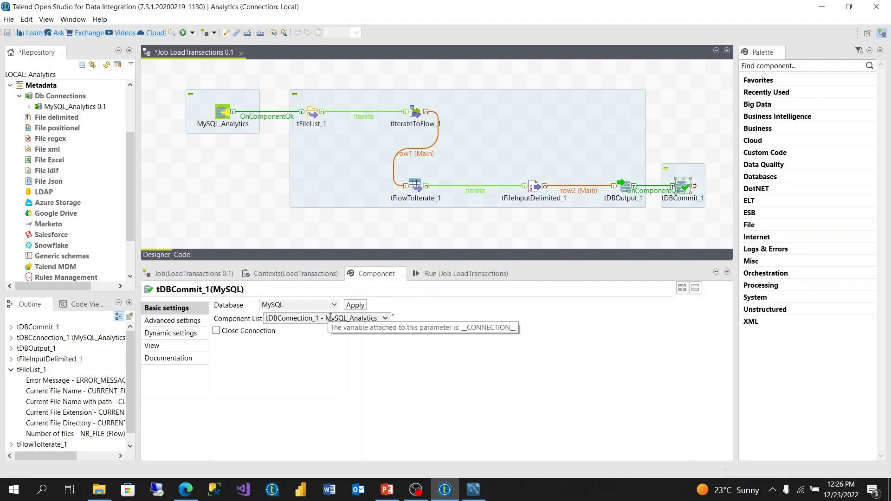
# Step: Run the LoadTransactions job, and switch to MySQL Workbench to rerun the SELECT query on analytics.transactions to check the loaded rows
pyautogui.click(440, 276)
pyautogui.click(242, 319)
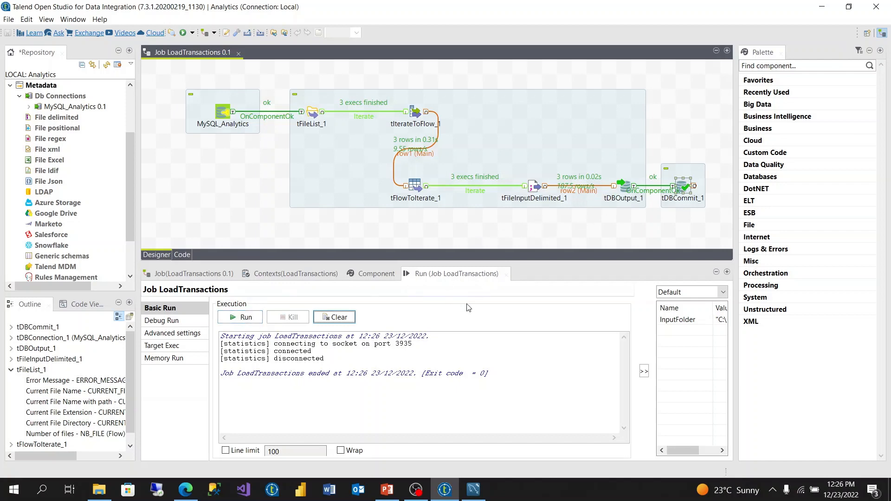
pyautogui.click(478, 485)
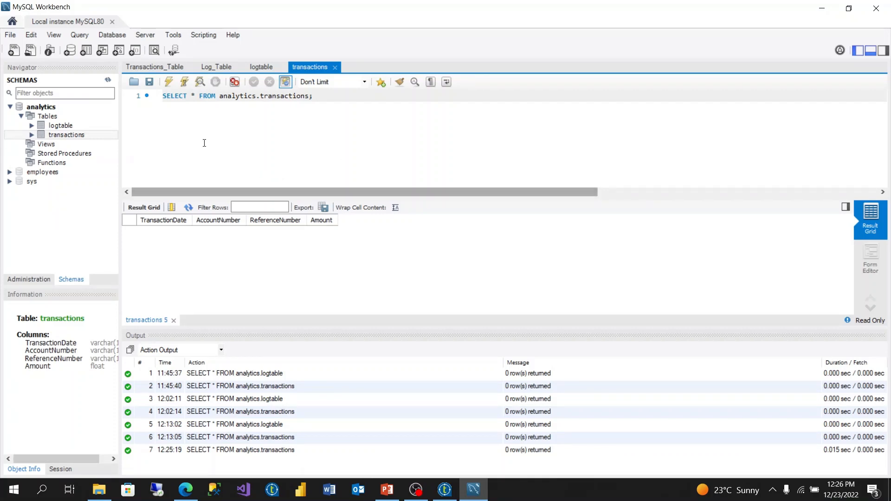
pyautogui.click(167, 87)
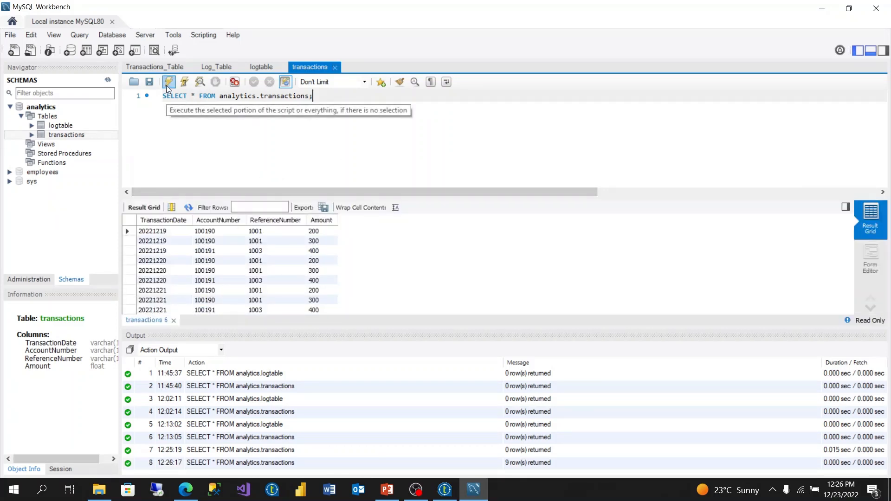